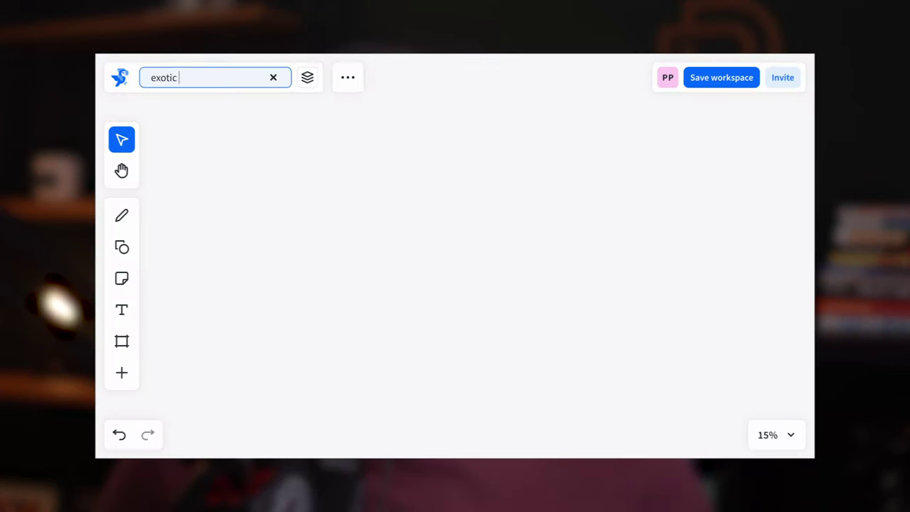
# - Search for exotic birds images and look over the results from the different image sources
pyautogui.press('Return')
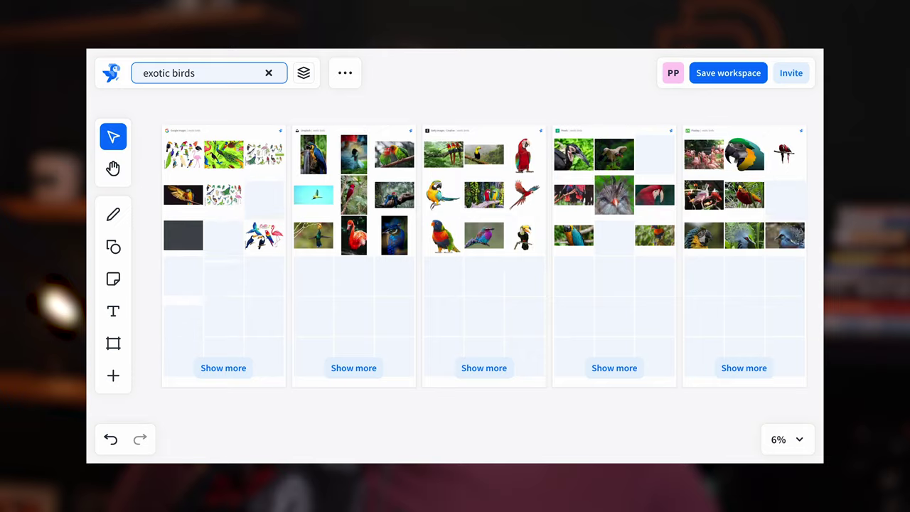
pyautogui.scroll(5, 446, 99)
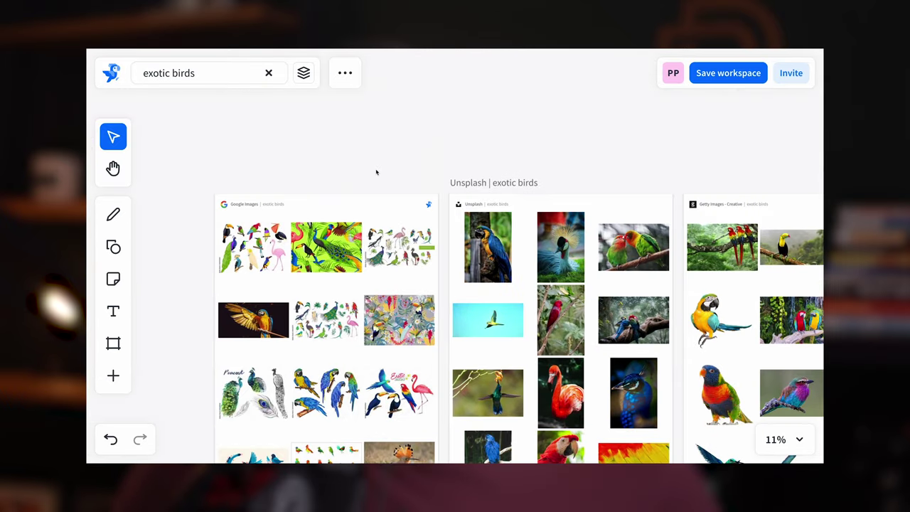
pyautogui.hscroll(10, 378, 173)
pyautogui.scroll(-5, 377, 174)
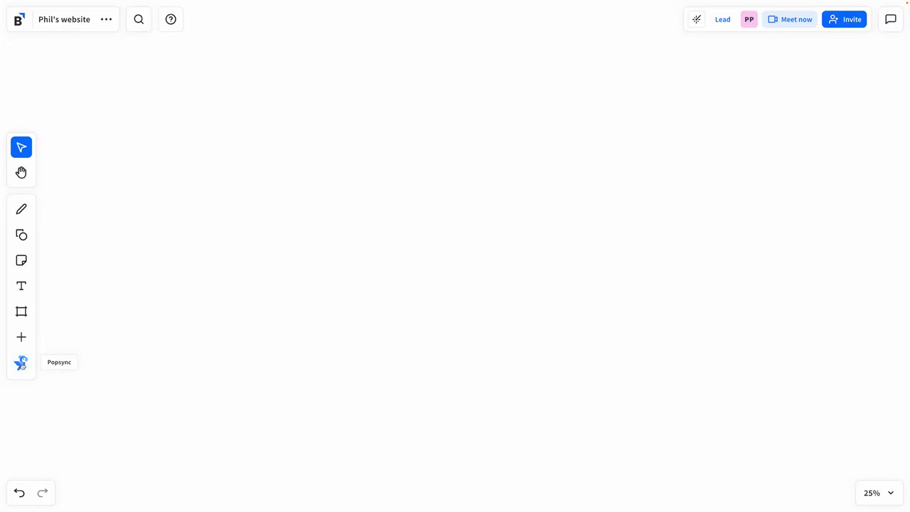
pyautogui.click(22, 364)
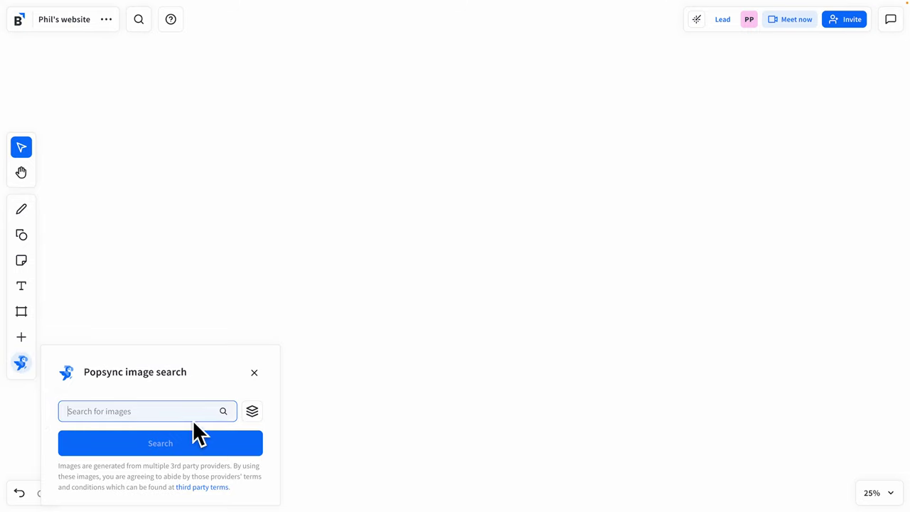
pyautogui.click(254, 373)
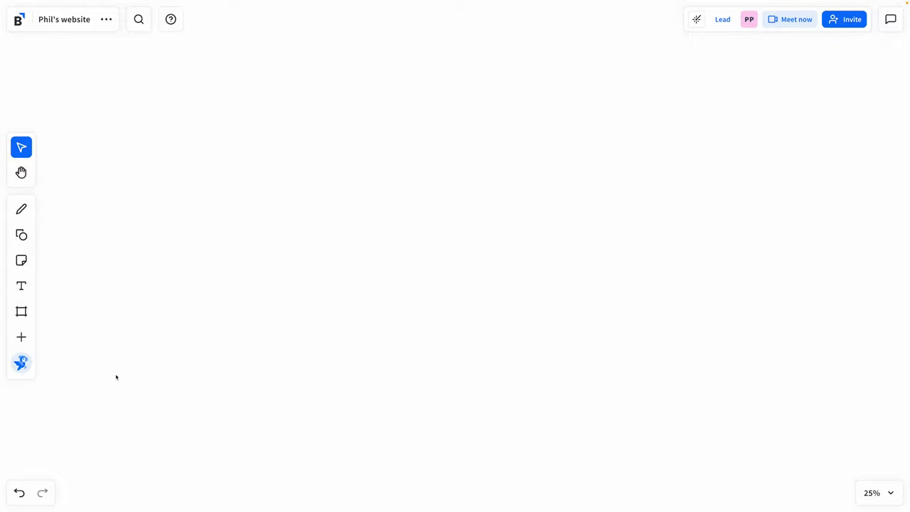
# - Open the template library and look through the Featured templates
pyautogui.click(22, 339)
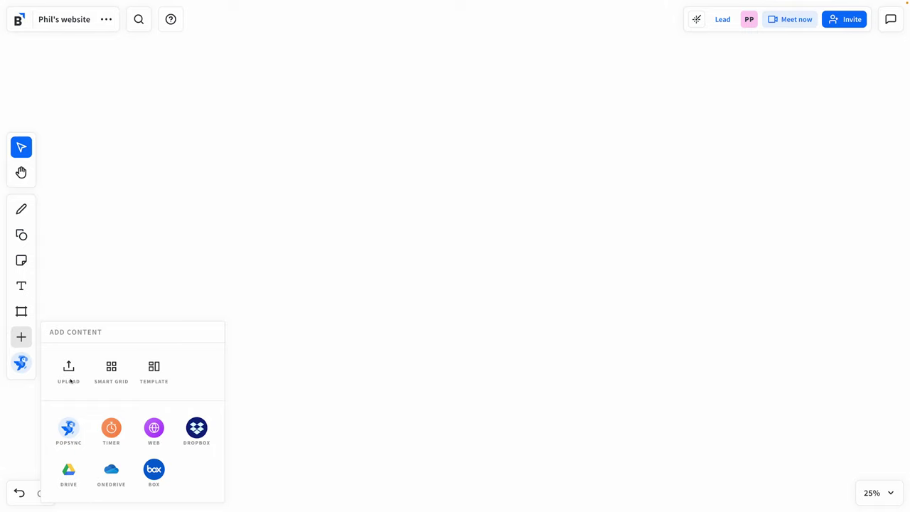
pyautogui.click(153, 369)
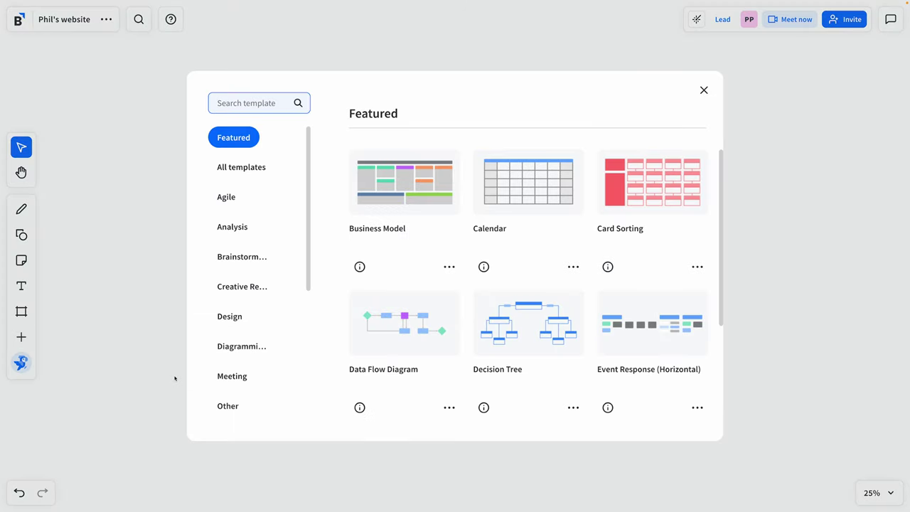
pyautogui.scroll(-2, 605, 241)
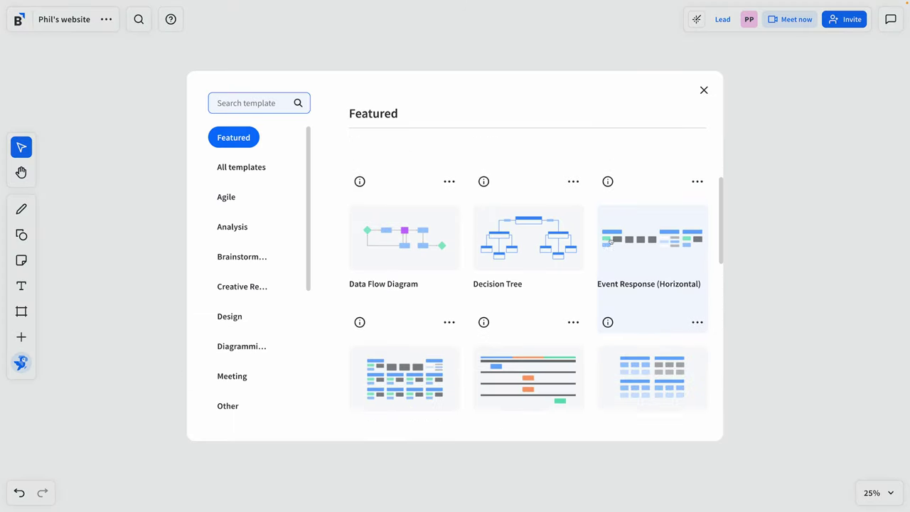
pyautogui.scroll(2, 605, 241)
pyautogui.scroll(-1, 559, 248)
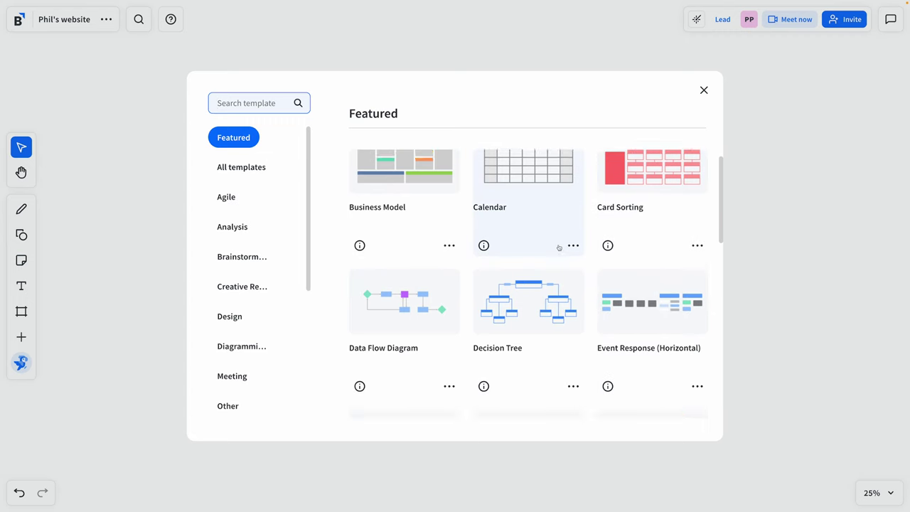
pyautogui.scroll(1, 558, 248)
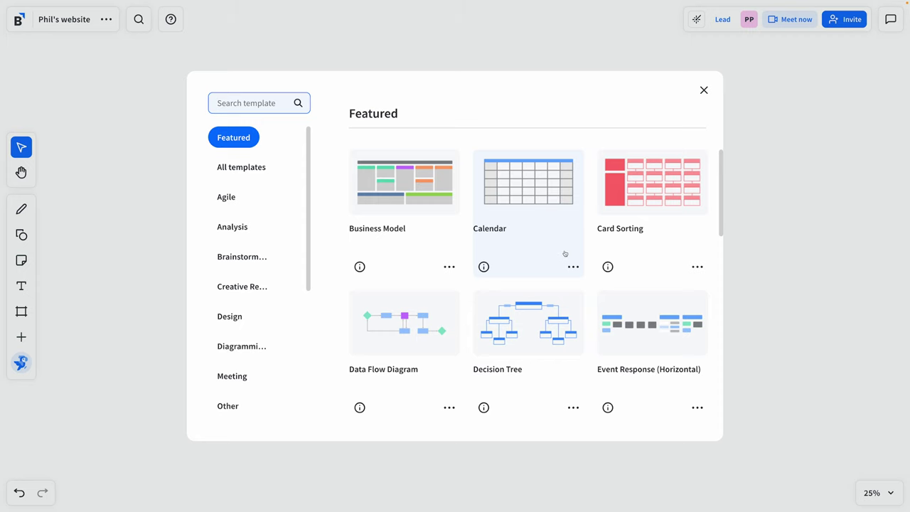
pyautogui.scroll(-8, 565, 254)
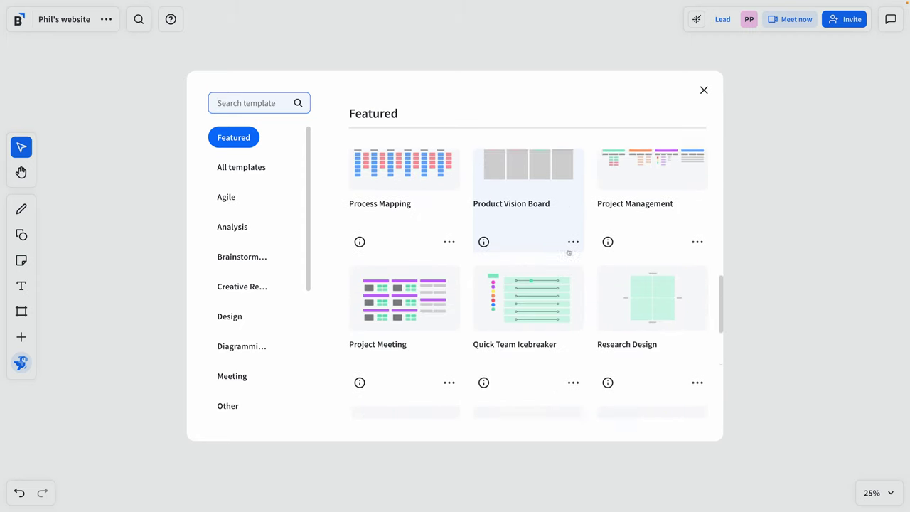
pyautogui.scroll(-1, 569, 253)
pyautogui.scroll(2, 562, 253)
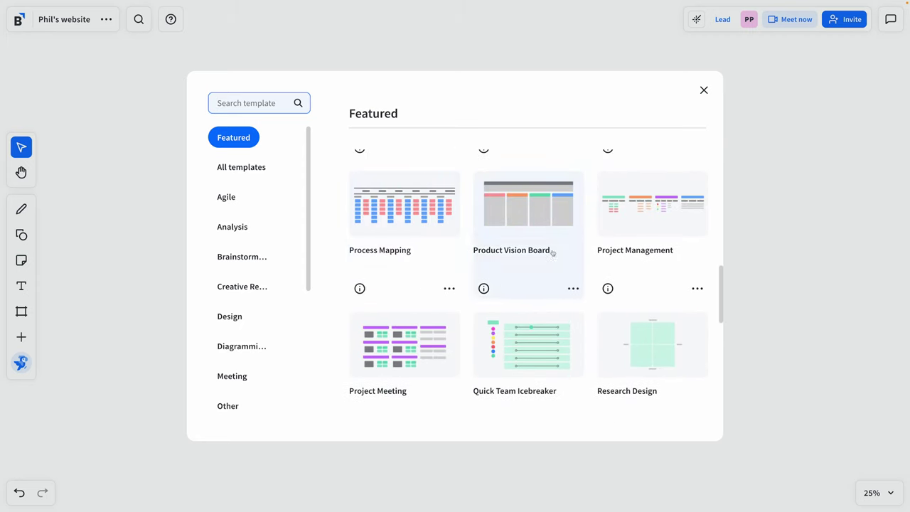
pyautogui.scroll(-1, 530, 189)
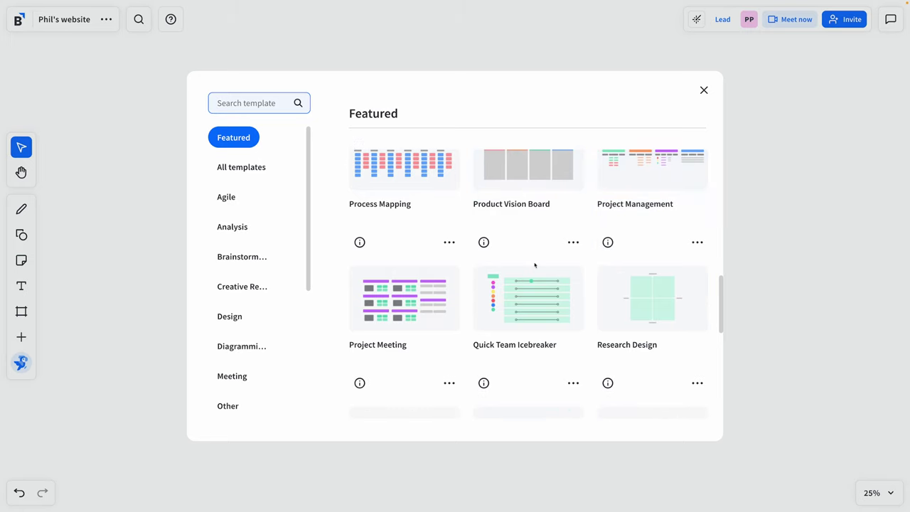
pyautogui.scroll(5, 534, 262)
# - Place the Website Content template from the Design category on the workspace beside the blank canvas, and deselect it
pyautogui.click(229, 320)
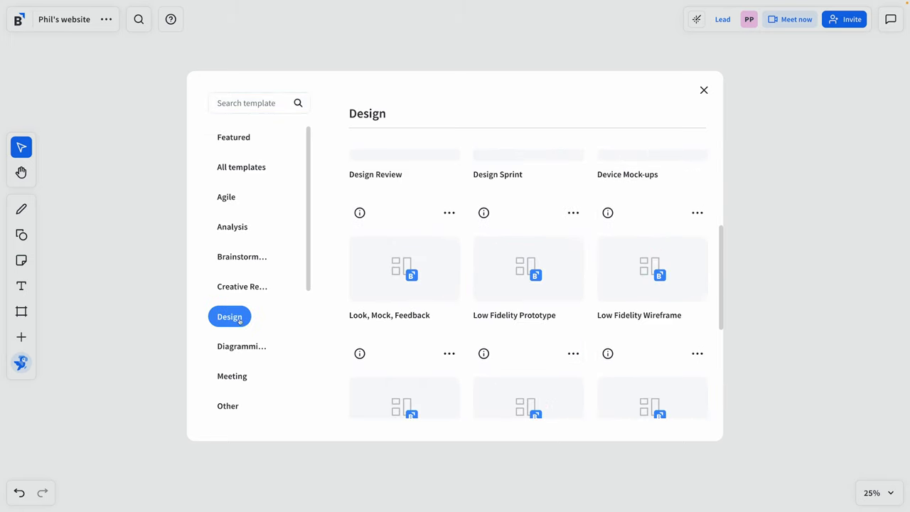
pyautogui.scroll(3, 498, 245)
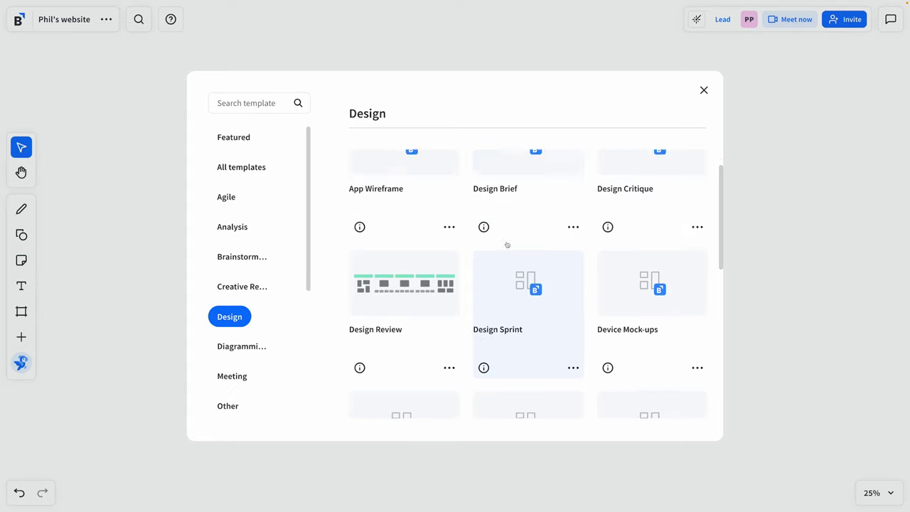
pyautogui.scroll(-5, 593, 239)
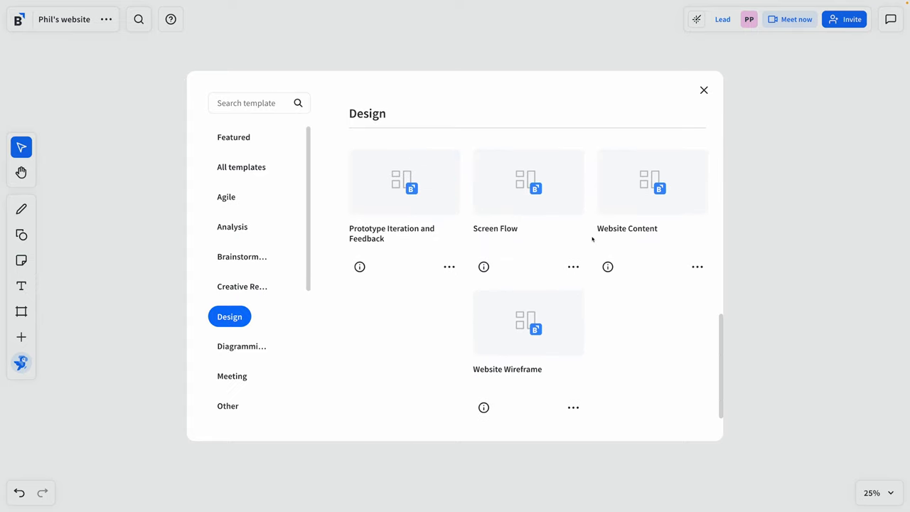
pyautogui.click(626, 197)
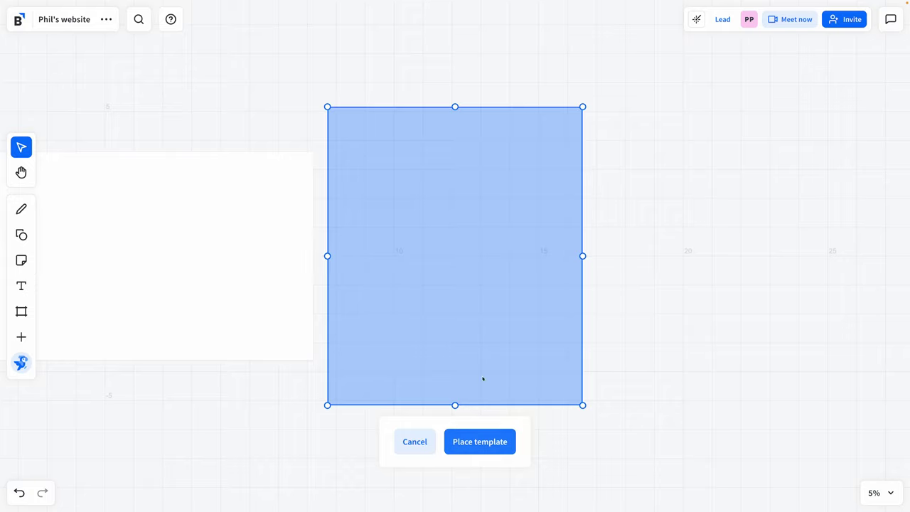
pyautogui.click(474, 441)
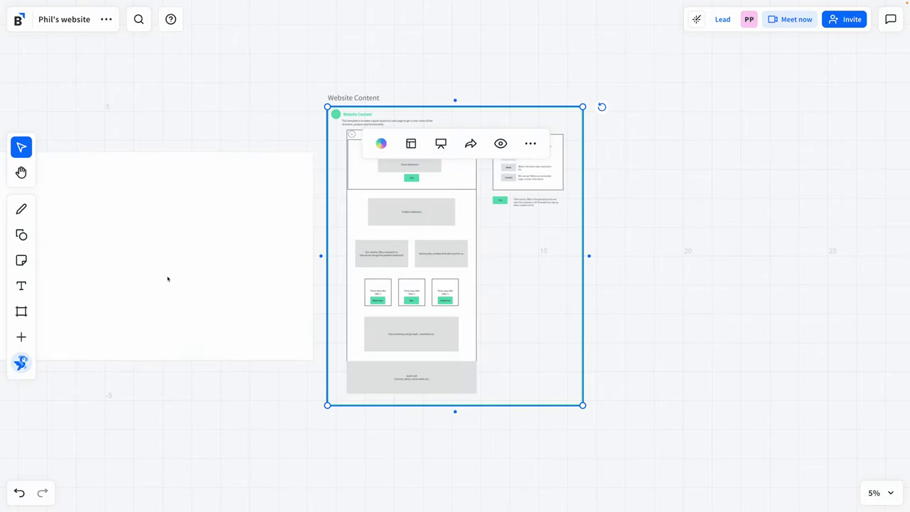
pyautogui.hscroll(-5, 168, 279)
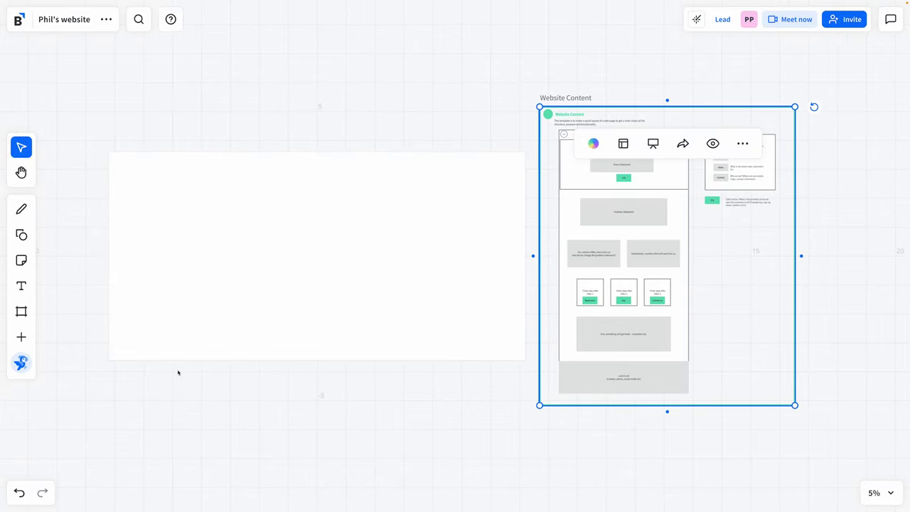
pyautogui.click(201, 256)
pyautogui.hscroll(6, 298, 235)
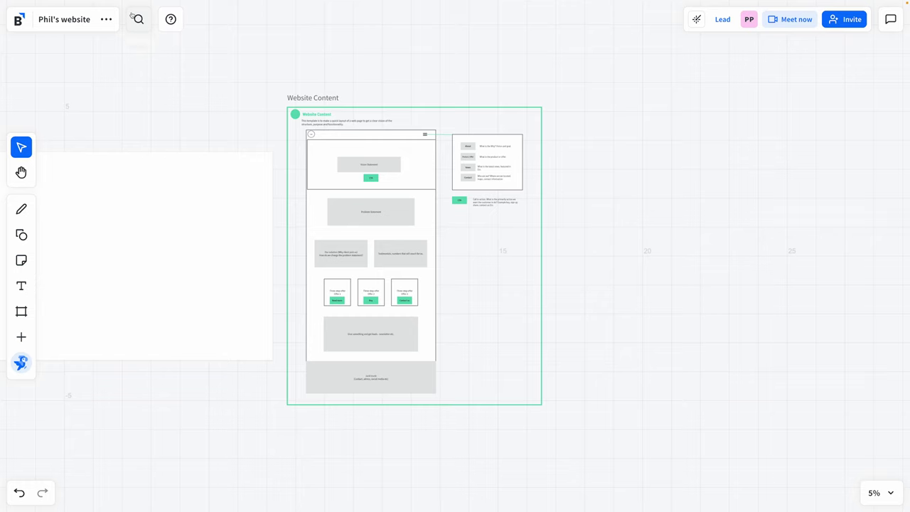
# - Hide the workspace grid in the view settings
pyautogui.click(106, 19)
pyautogui.click(70, 158)
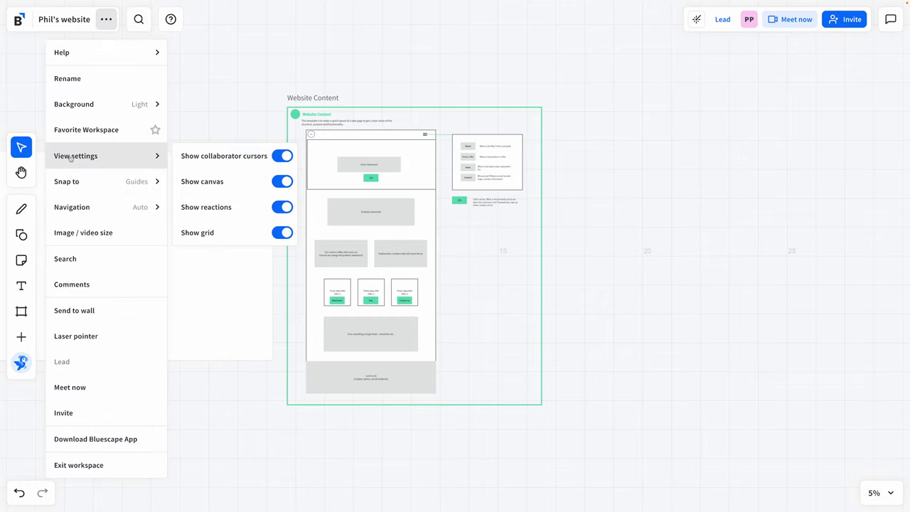
pyautogui.click(282, 233)
pyautogui.click(269, 79)
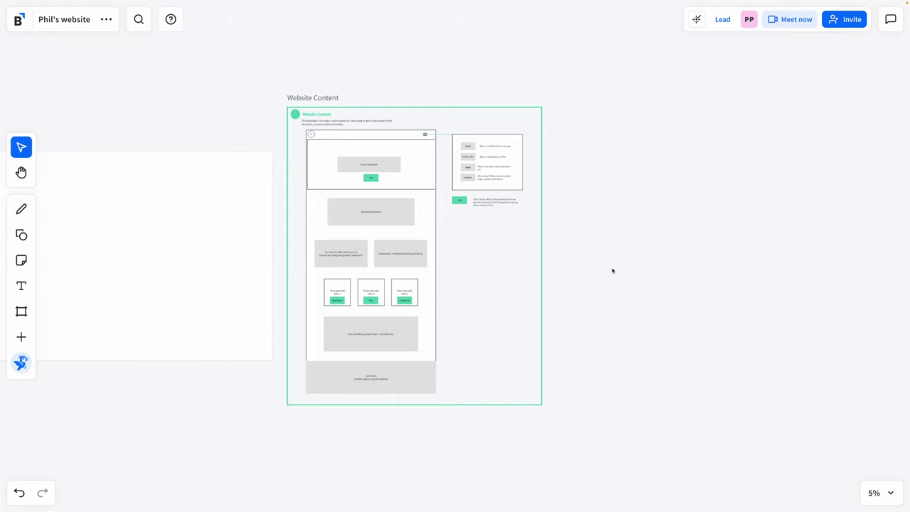
# - Examine the placed Website Content template up close, including its page sections, navigation items and call-to-action notes
pyautogui.hscroll(1, 628, 317)
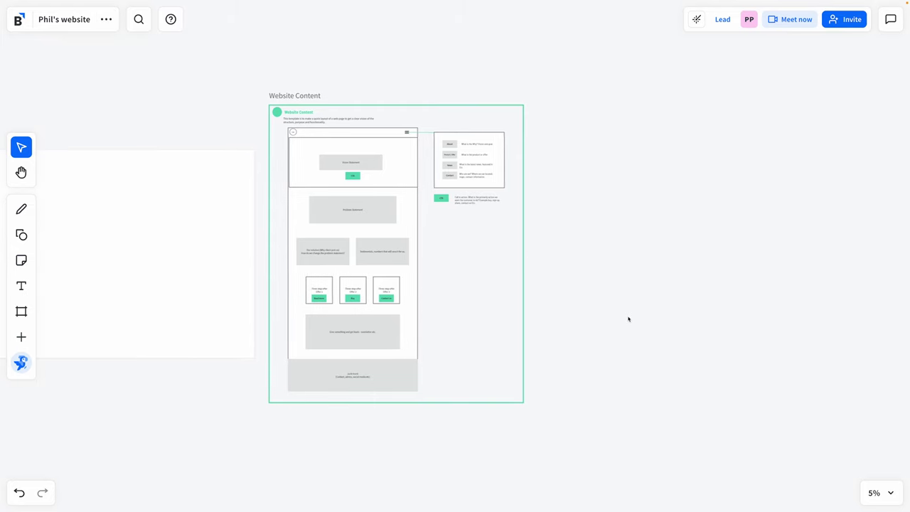
pyautogui.hscroll(-3, 628, 317)
pyautogui.hscroll(3, 628, 317)
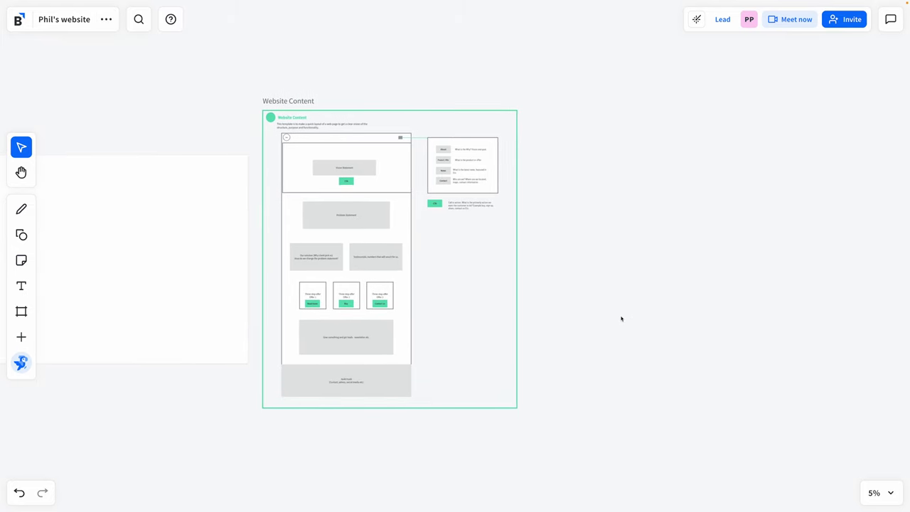
pyautogui.scroll(5, 619, 274)
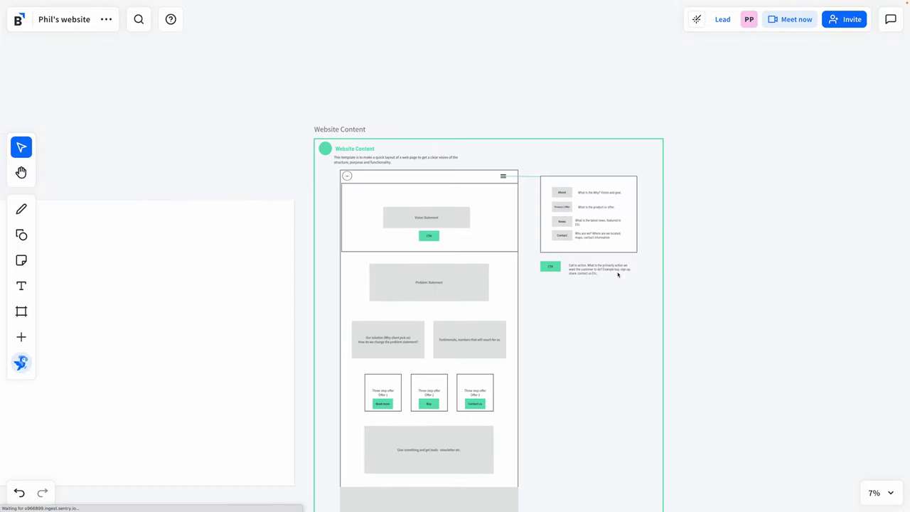
pyautogui.scroll(-2, 618, 275)
pyautogui.scroll(5, 621, 278)
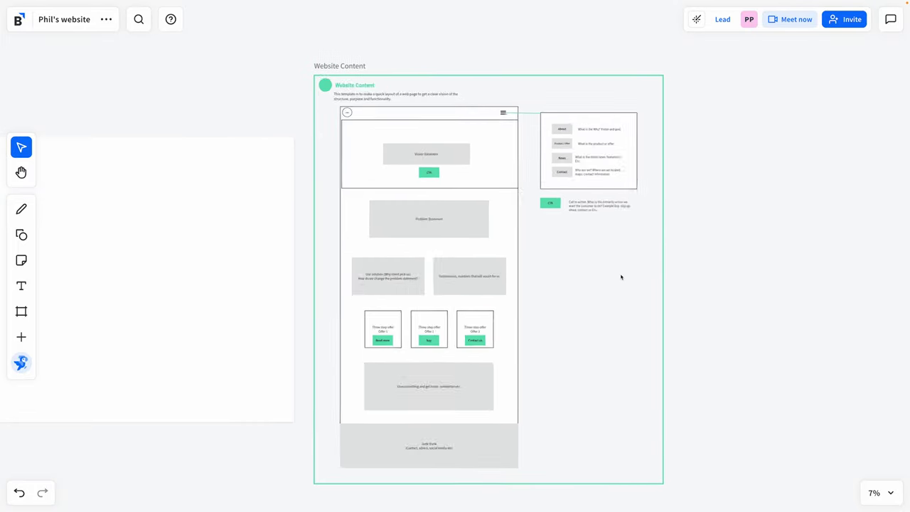
pyautogui.hscroll(-4, 621, 277)
pyautogui.hscroll(5, 621, 278)
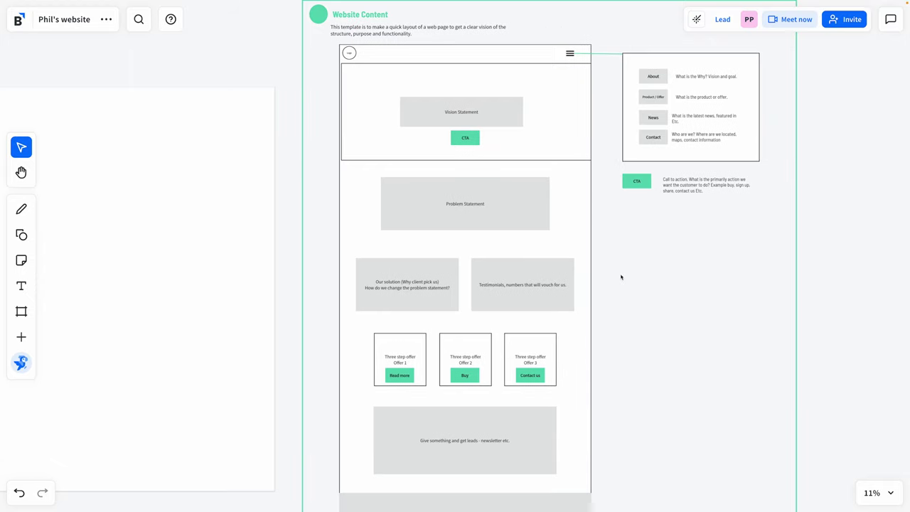
pyautogui.scroll(4, 621, 277)
pyautogui.hscroll(2, 621, 277)
pyautogui.scroll(-2, 621, 278)
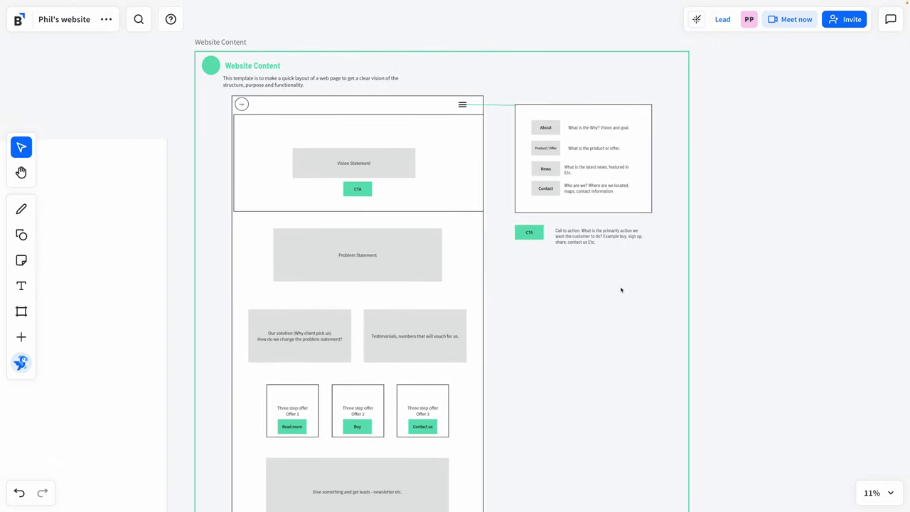
pyautogui.scroll(-1, 621, 289)
pyautogui.scroll(1, 621, 289)
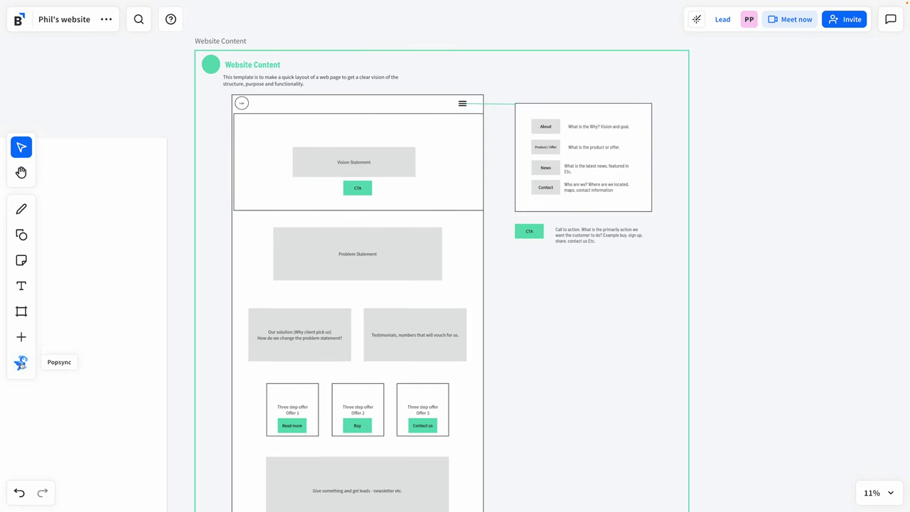
# - Run a Popsync image search for "workspace" and bring the resulting image boards into view beside the template
pyautogui.click(21, 363)
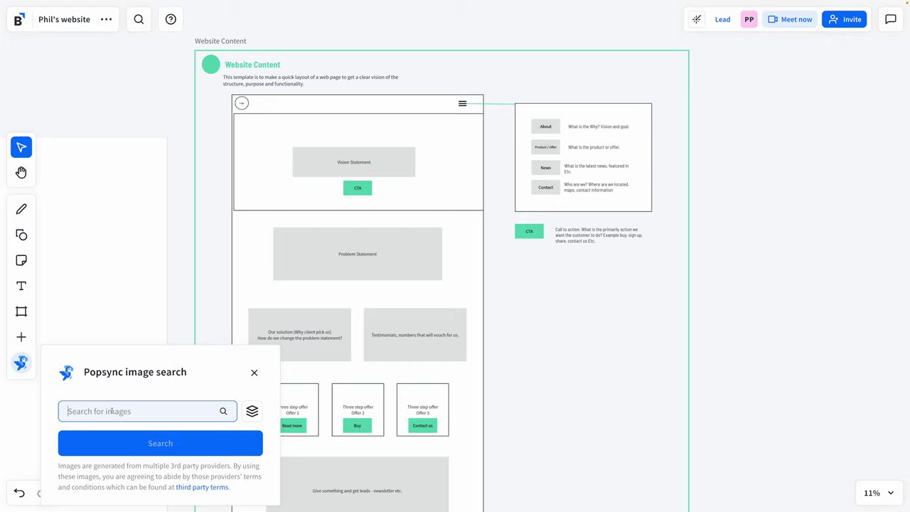
pyautogui.write('workspace')
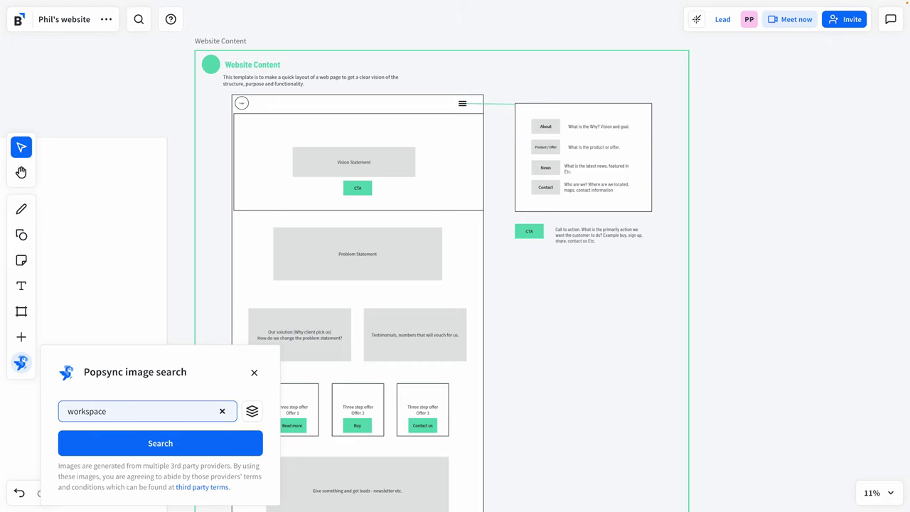
pyautogui.press('Return')
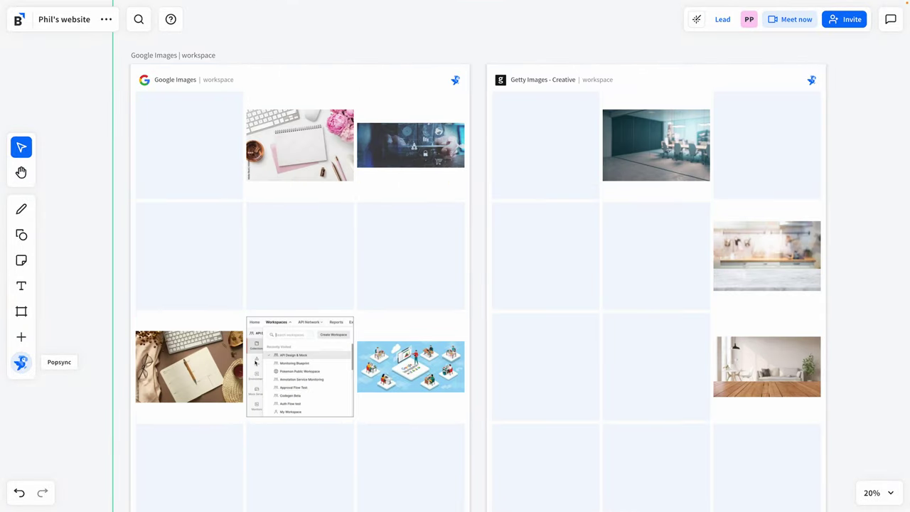
pyautogui.scroll(-3, 274, 347)
pyautogui.hscroll(-3, 307, 323)
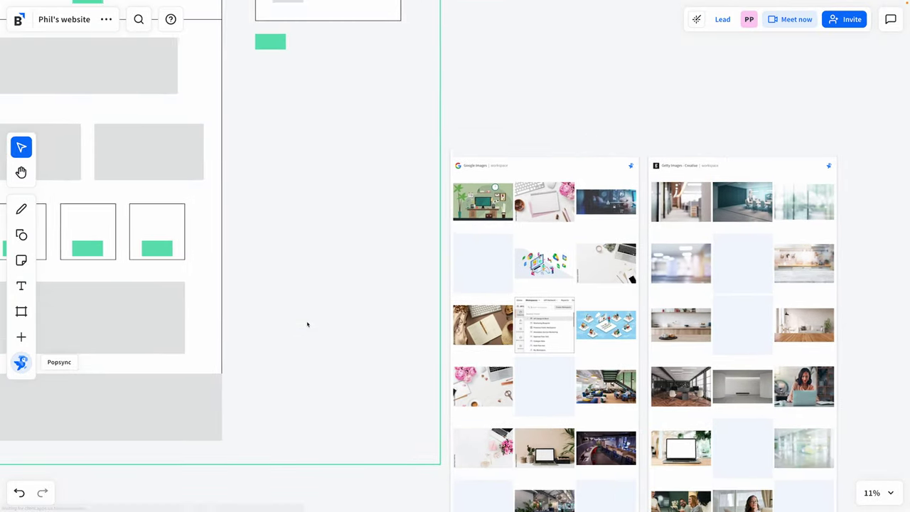
pyautogui.hscroll(4, 422, 359)
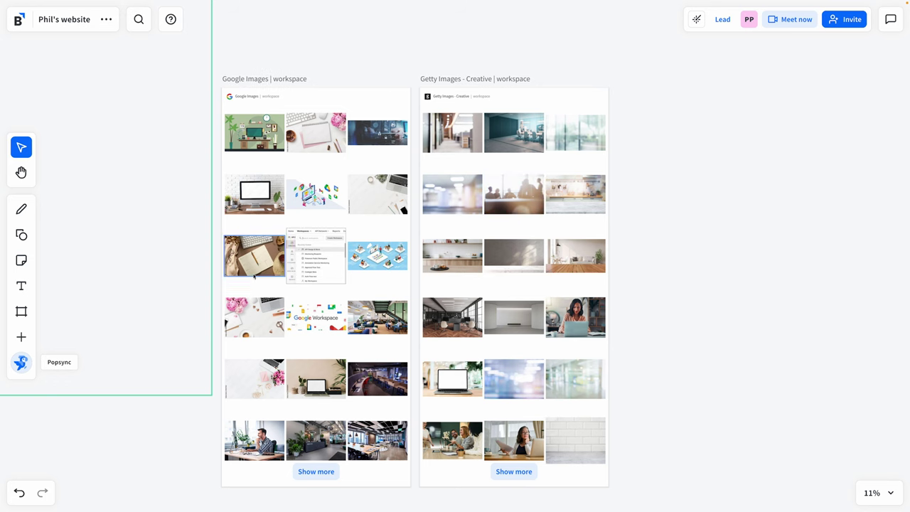
# - Add Unsplash, Pexels and Pixabay to the image sources included in the Popsync search
pyautogui.click(21, 363)
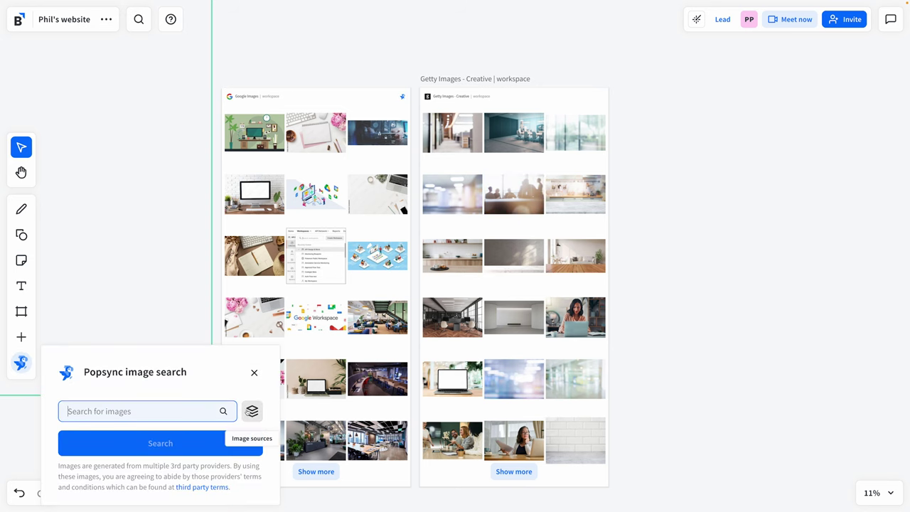
pyautogui.click(252, 411)
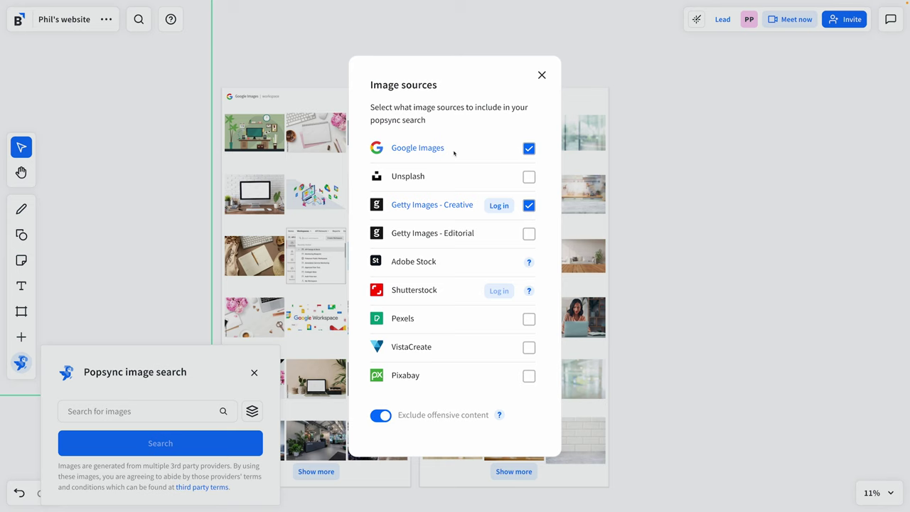
pyautogui.click(527, 177)
pyautogui.click(528, 378)
pyautogui.click(529, 320)
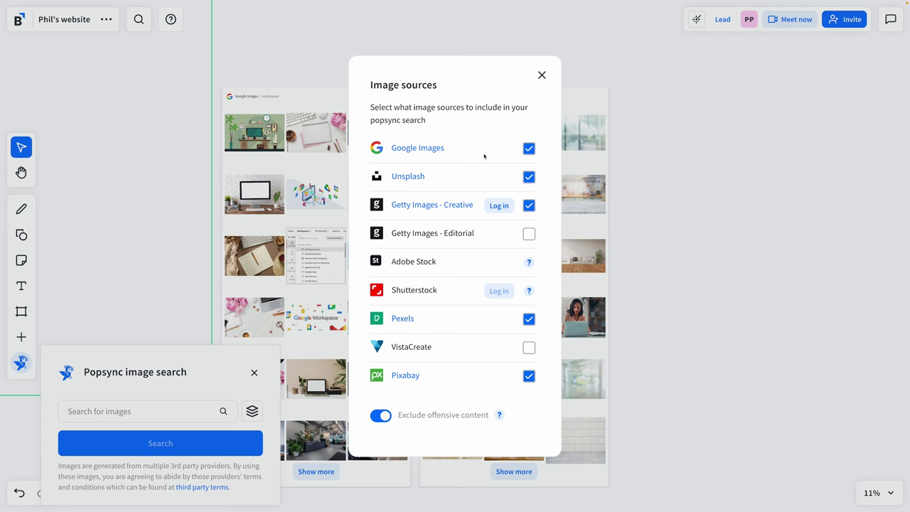
pyautogui.click(542, 74)
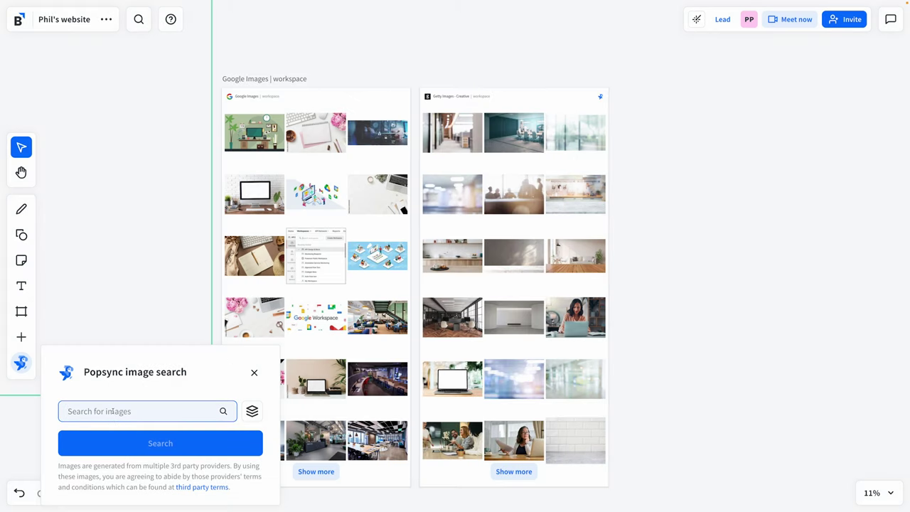
# - Run a Popsync image search for "desktop" and bring the new result boards fully into view
pyautogui.write('worksapc')
pyautogui.hotkey('ctrl', 'a')
pyautogui.write('desk')
pyautogui.click(21, 363)
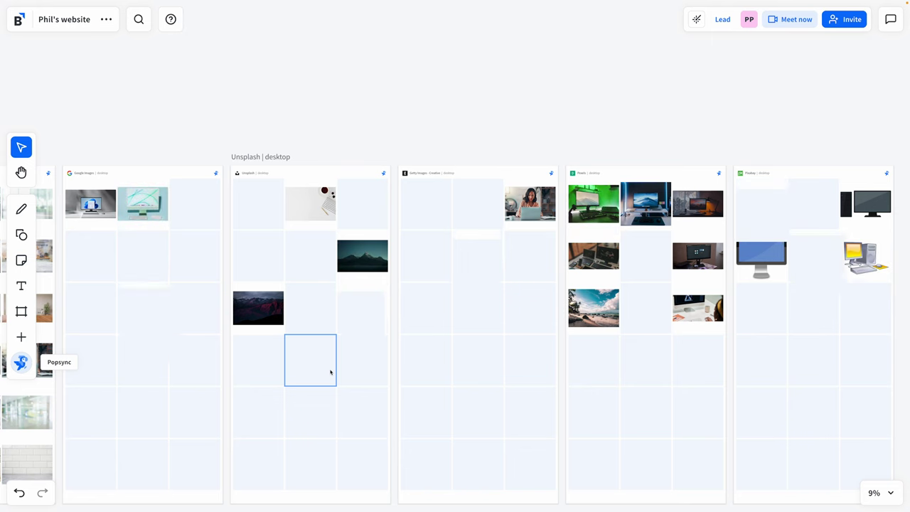
pyautogui.scroll(-2, 331, 374)
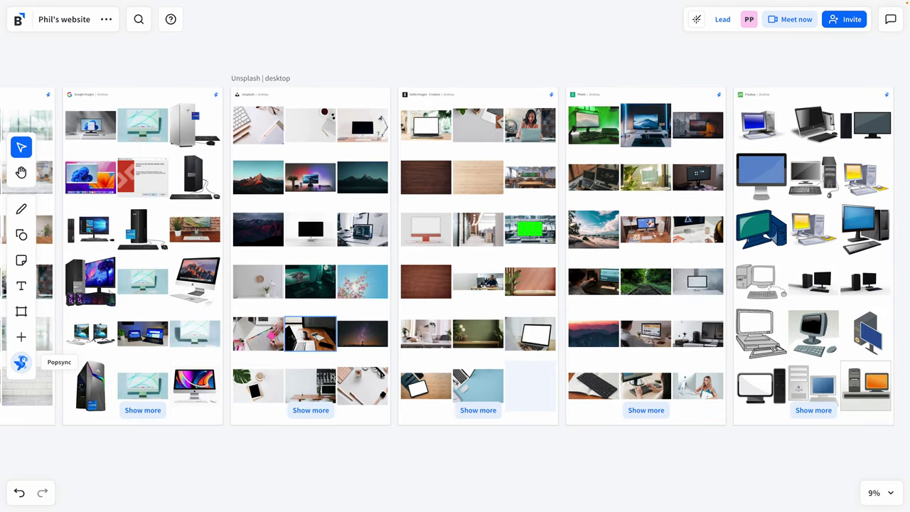
# - Place the Unsplash red mountain image beside the Website Content template and connect it to the Vision Statement section with a connector line
pyautogui.hotkey('ctrl', '+')
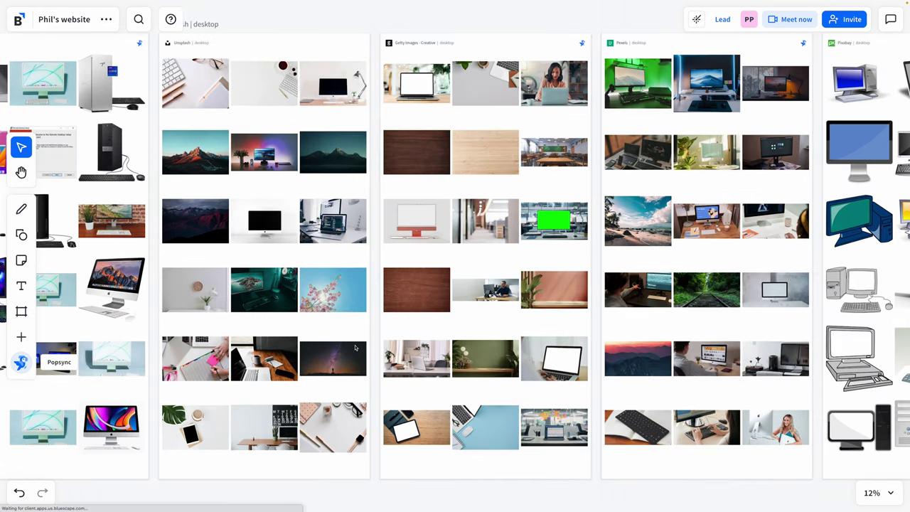
pyautogui.hotkey('ctrl', '+')
pyautogui.click(428, 286)
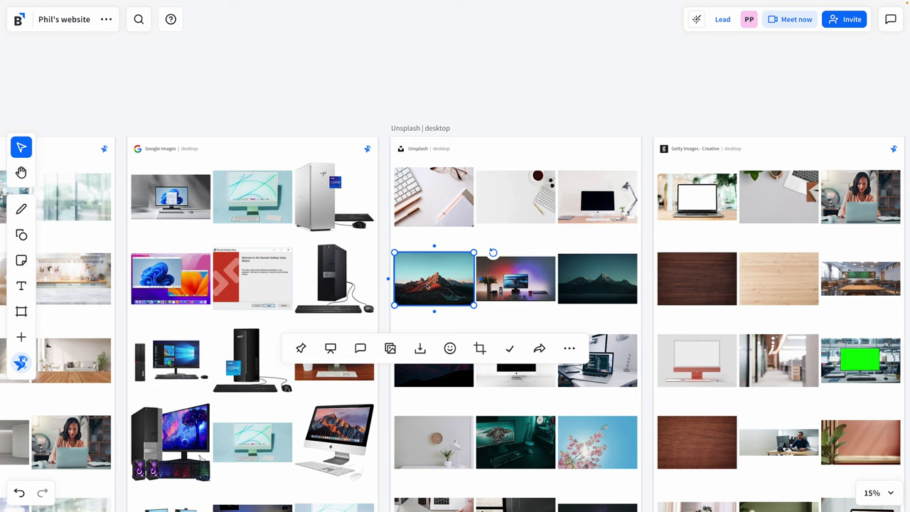
pyautogui.hscroll(-15, 433, 286)
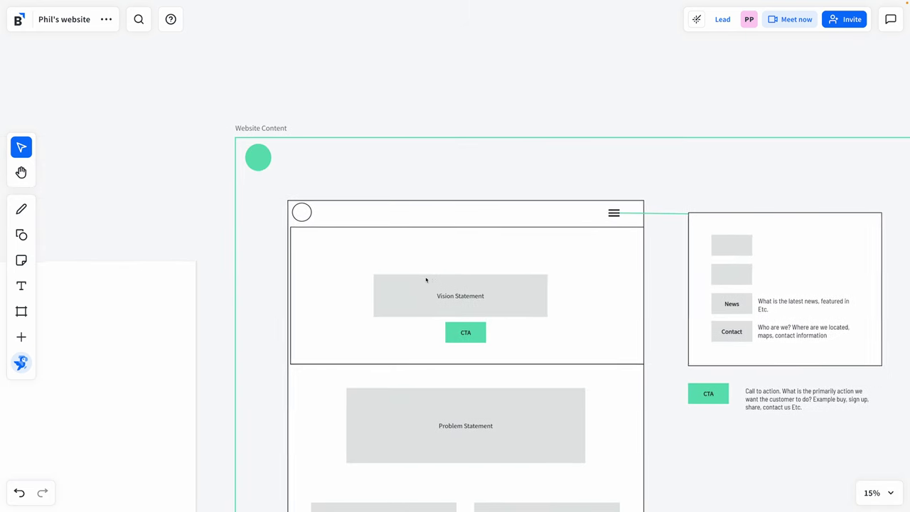
pyautogui.scroll(-5, 426, 280)
pyautogui.hscroll(-5, 427, 280)
pyautogui.moveTo(426, 279); pyautogui.dragTo(313, 199)
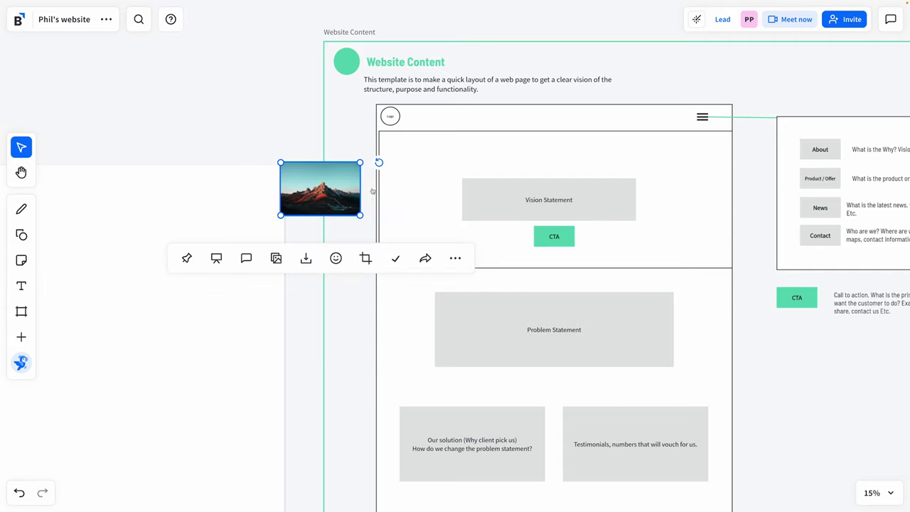
pyautogui.moveTo(372, 190); pyautogui.dragTo(378, 197)
pyautogui.click(365, 221)
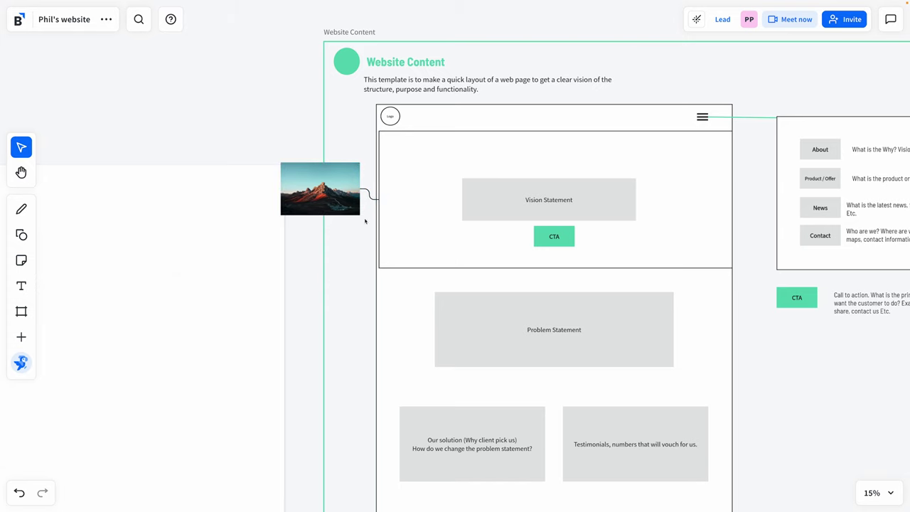
# - Enlarge the mountain image and shift it slightly away from the Vision Statement section, up and outward
pyautogui.click(299, 203)
pyautogui.moveTo(281, 216); pyautogui.dragTo(250, 237)
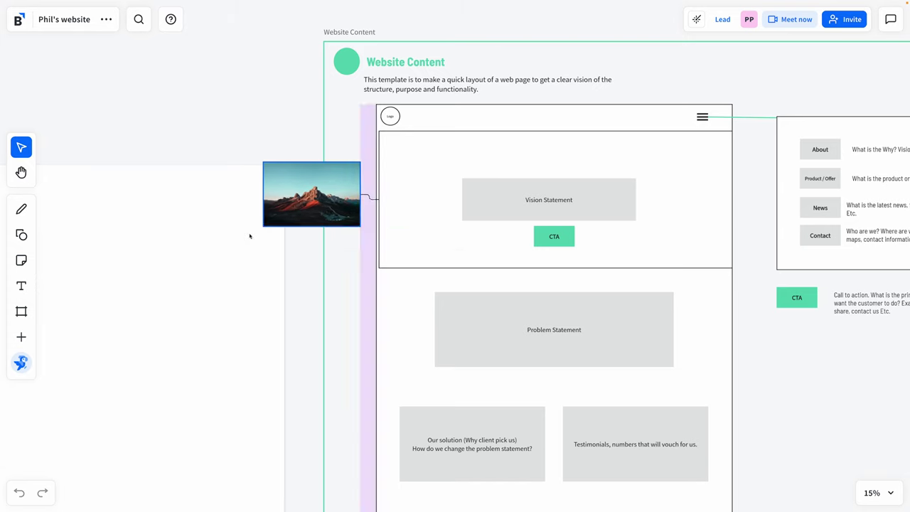
pyautogui.click(270, 115)
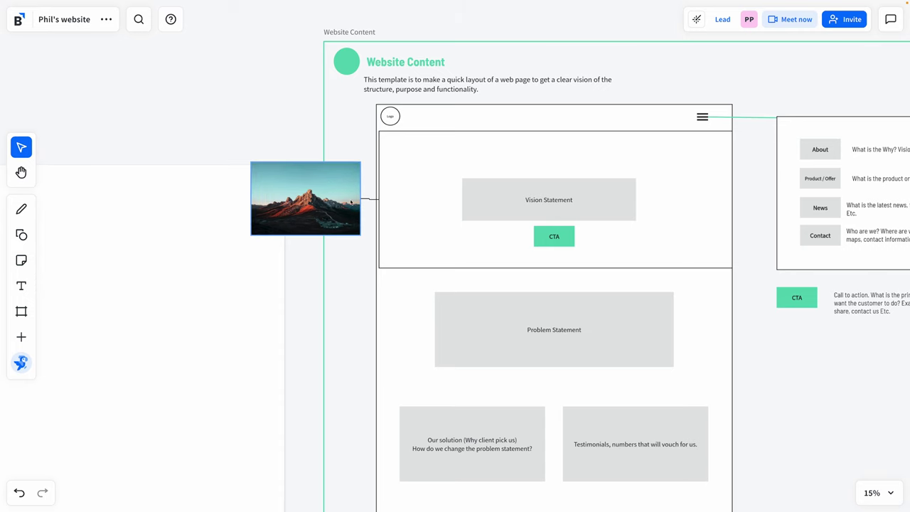
pyautogui.moveTo(351, 202); pyautogui.dragTo(337, 185)
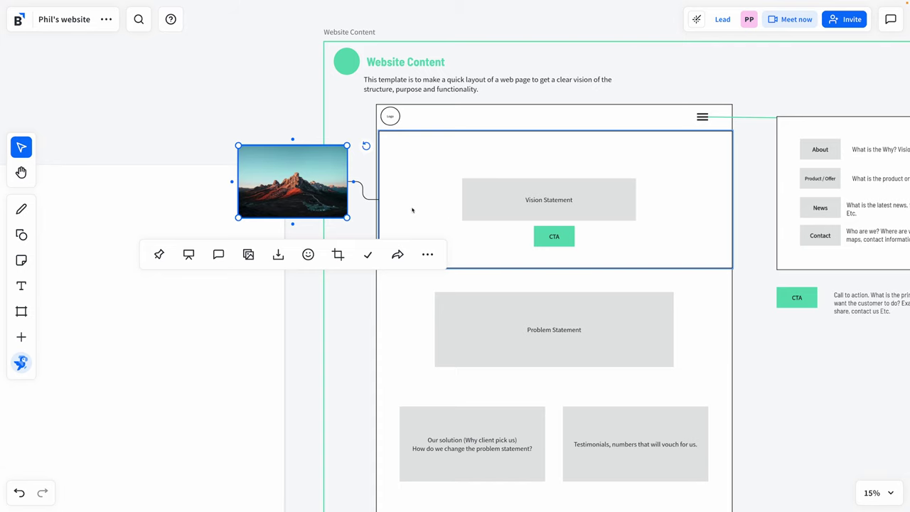
pyautogui.click(22, 363)
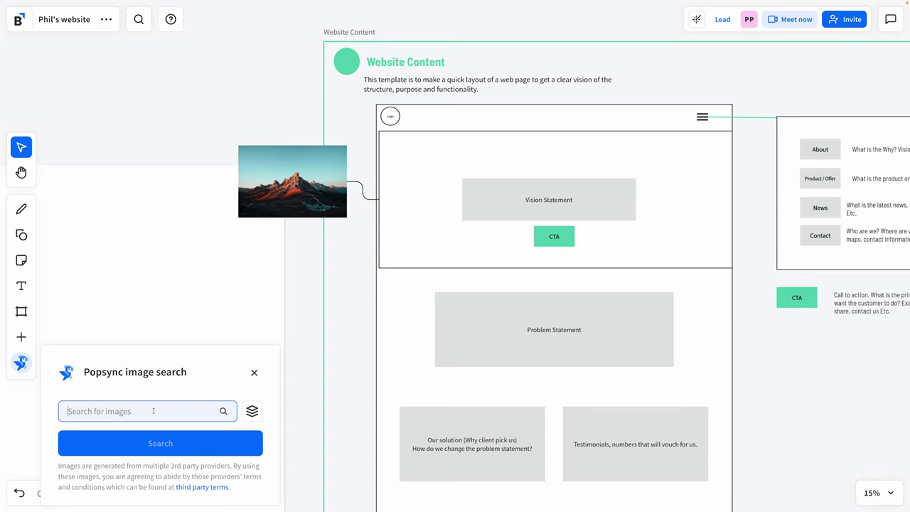
pyautogui.click(252, 411)
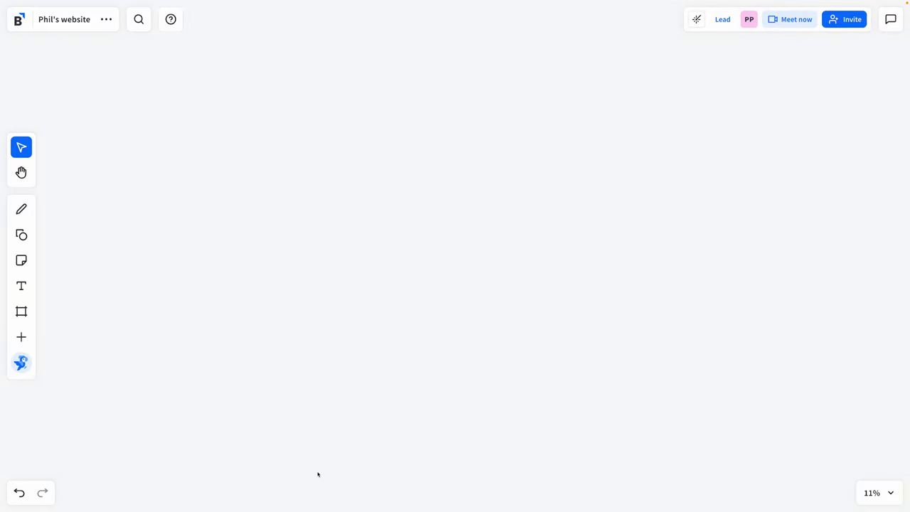
# - Add a smart grid of 5 columns and 5 rows with 500 by 500 cells, and reposition it on the empty workspace area
pyautogui.click(26, 339)
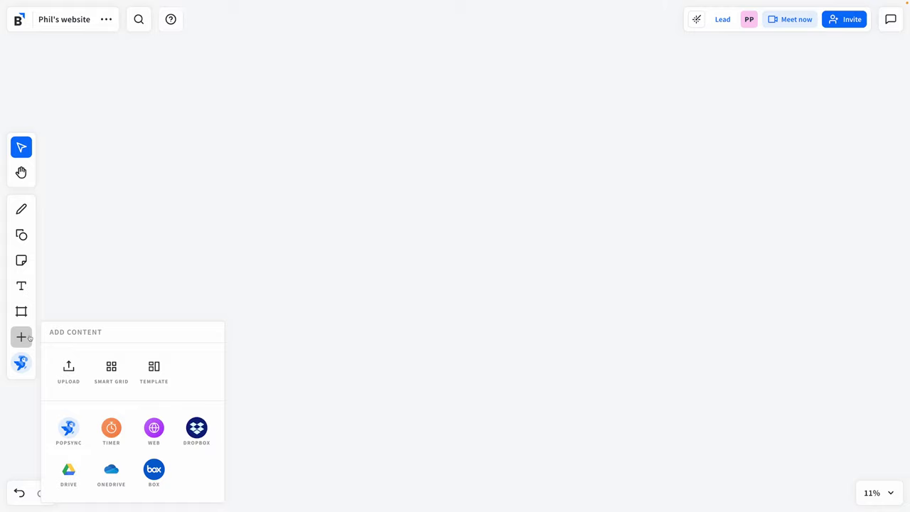
pyautogui.click(112, 370)
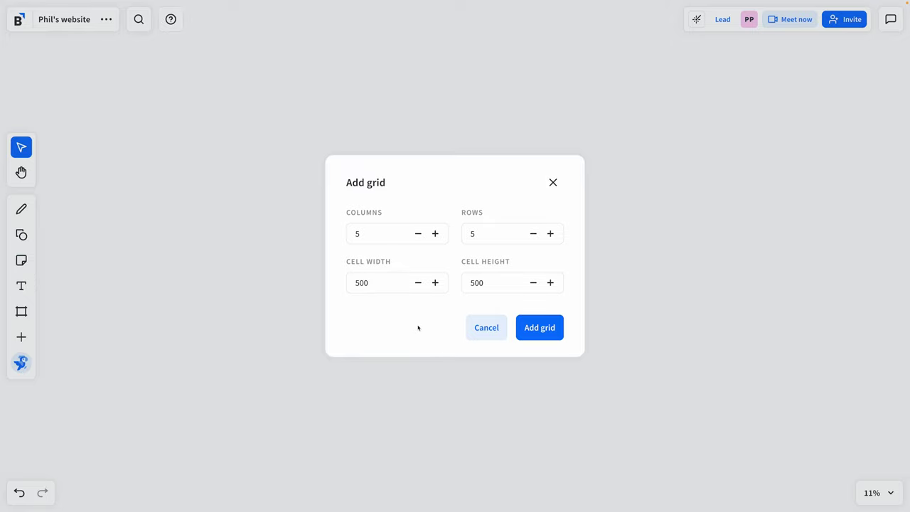
pyautogui.click(540, 327)
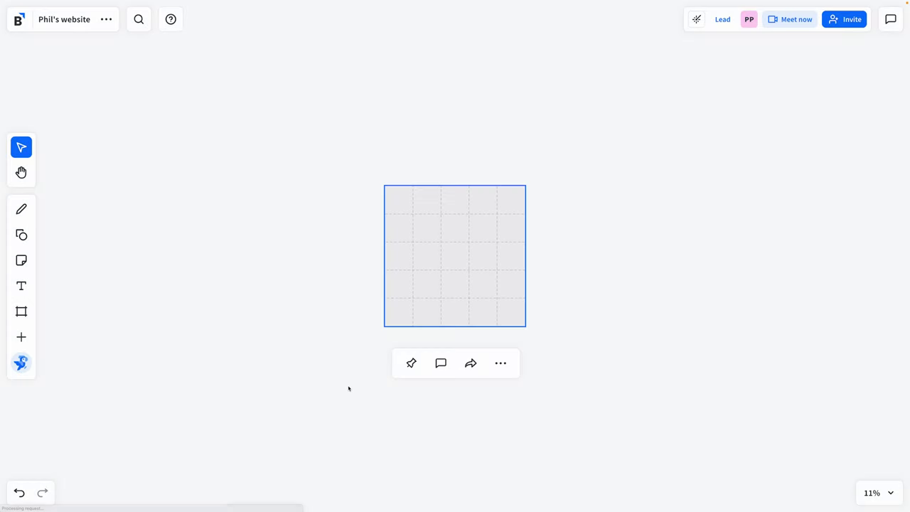
pyautogui.moveTo(469, 262); pyautogui.dragTo(374, 226)
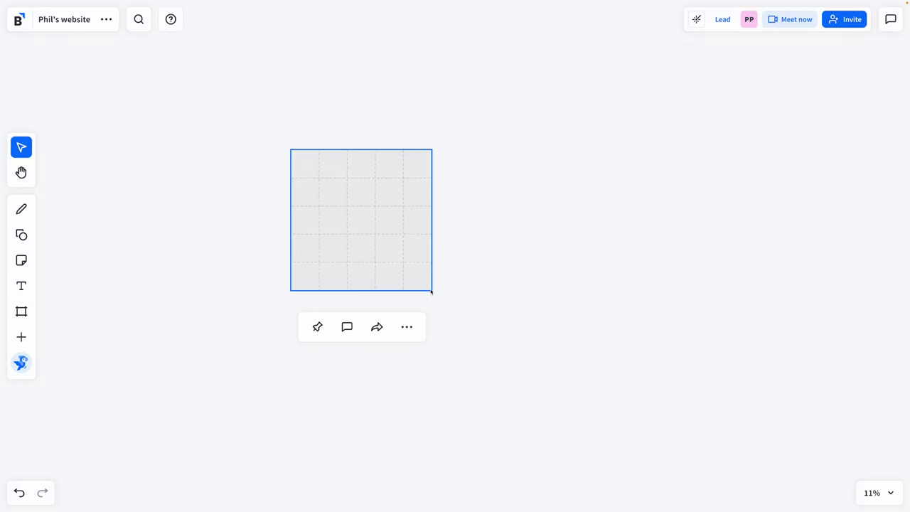
pyautogui.moveTo(431, 292); pyautogui.dragTo(496, 329)
pyautogui.click(195, 257)
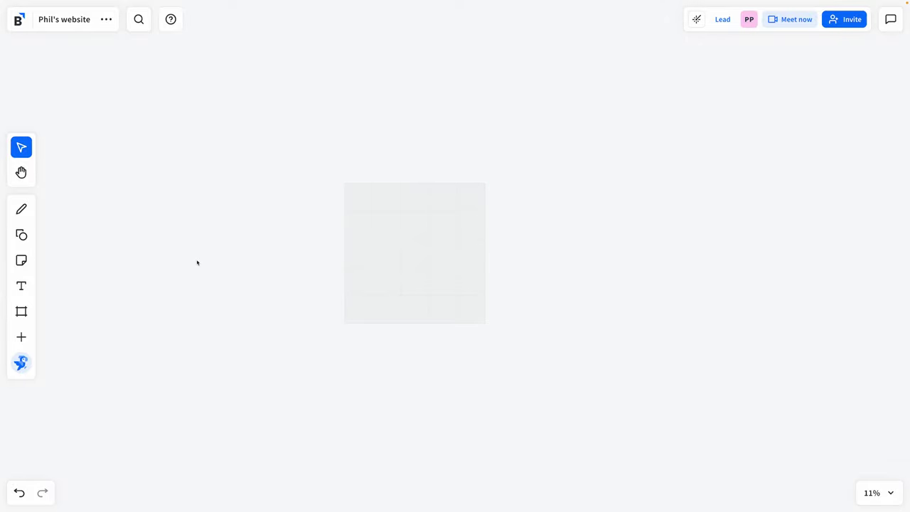
# - Run a Popsync image search for "minimalist branding"
pyautogui.click(22, 364)
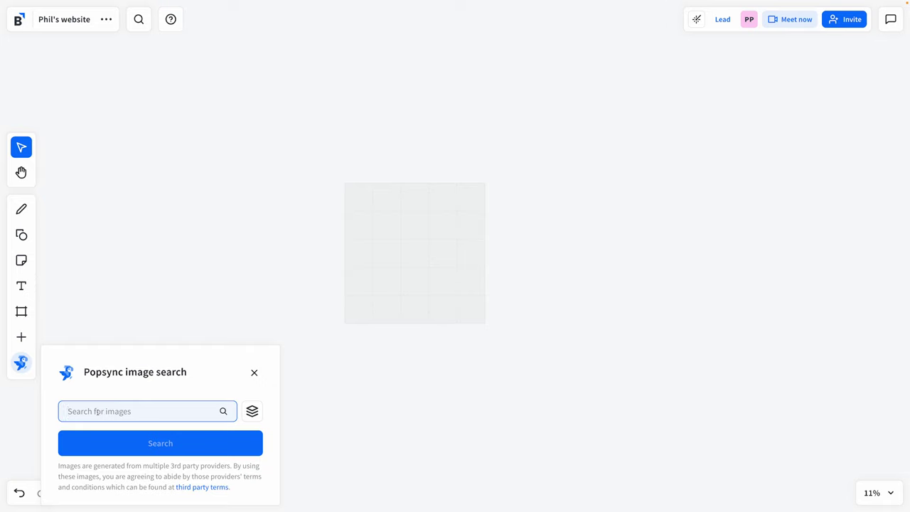
pyautogui.write('minimal')
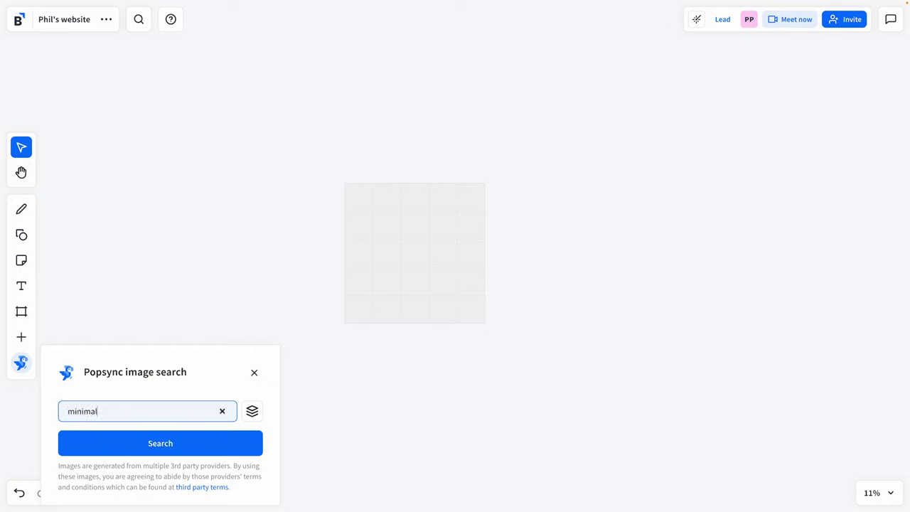
pyautogui.write('ist branding')
pyautogui.press('Return')
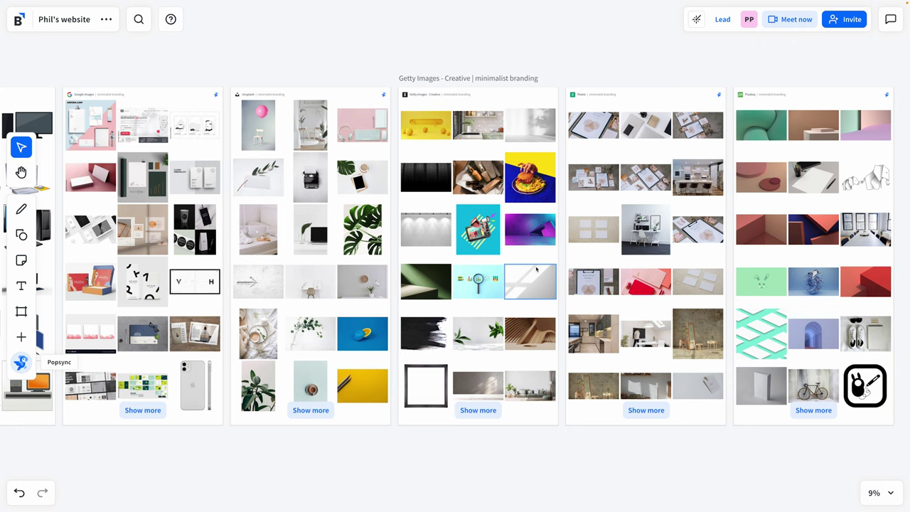
# - Load more results in the Google Images board for "minimalist branding"
pyautogui.scroll(5, 536, 269)
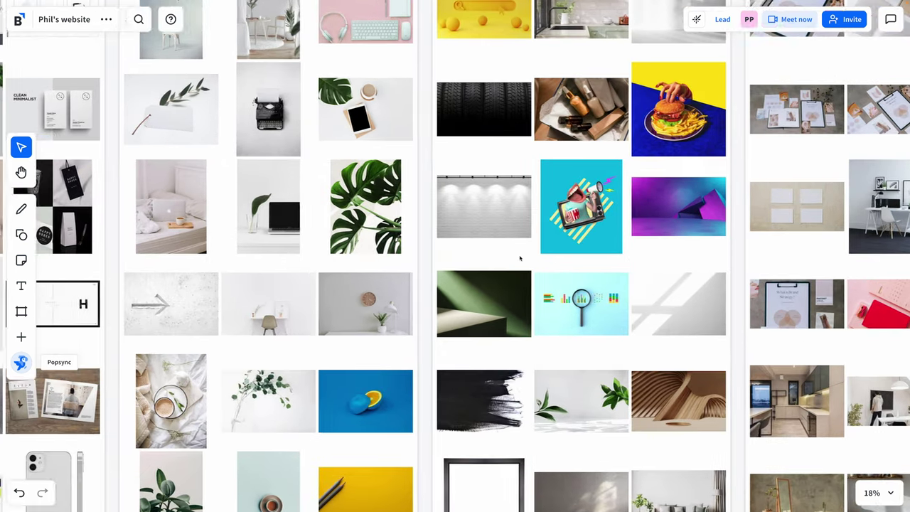
pyautogui.hscroll(-5, 516, 263)
pyautogui.scroll(-6, 514, 263)
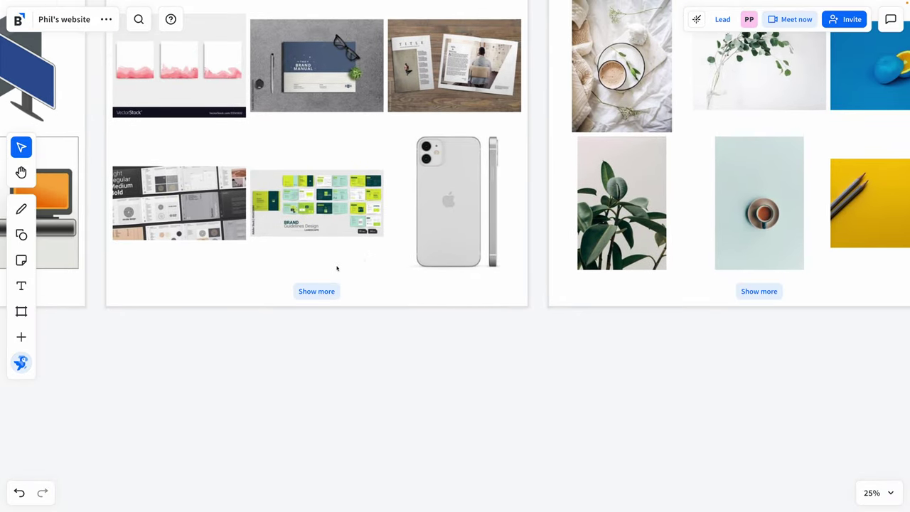
pyautogui.click(320, 292)
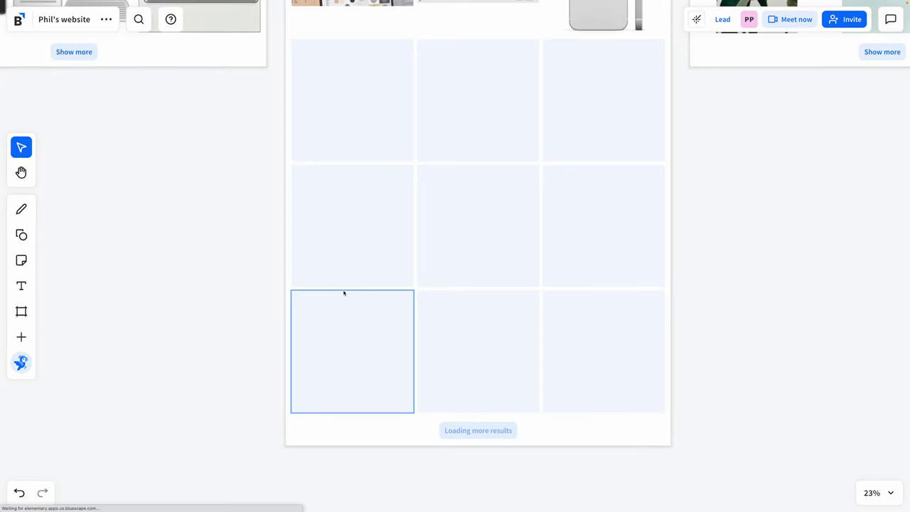
# - Examine the minimalist branding images across the Google Images, Unsplash, Getty Images and Pexels boards
pyautogui.hscroll(4, 347, 292)
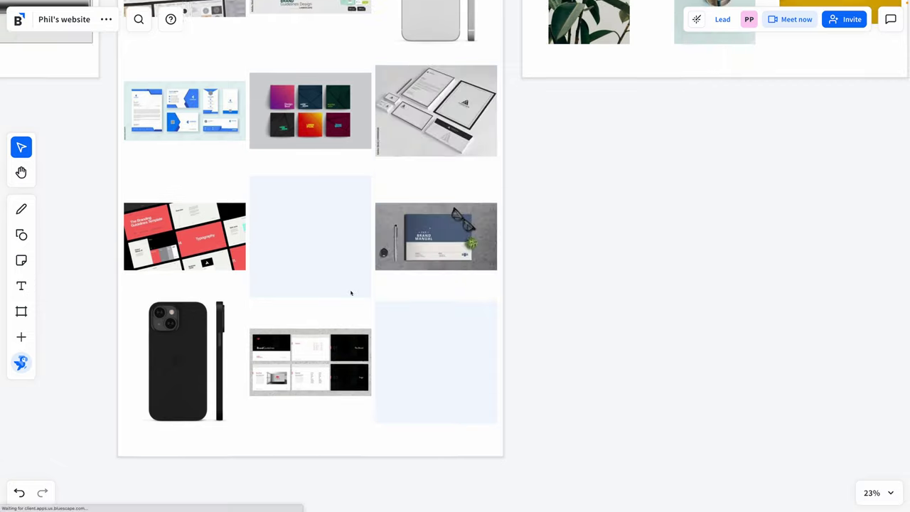
pyautogui.scroll(2, 351, 292)
pyautogui.scroll(10, 362, 288)
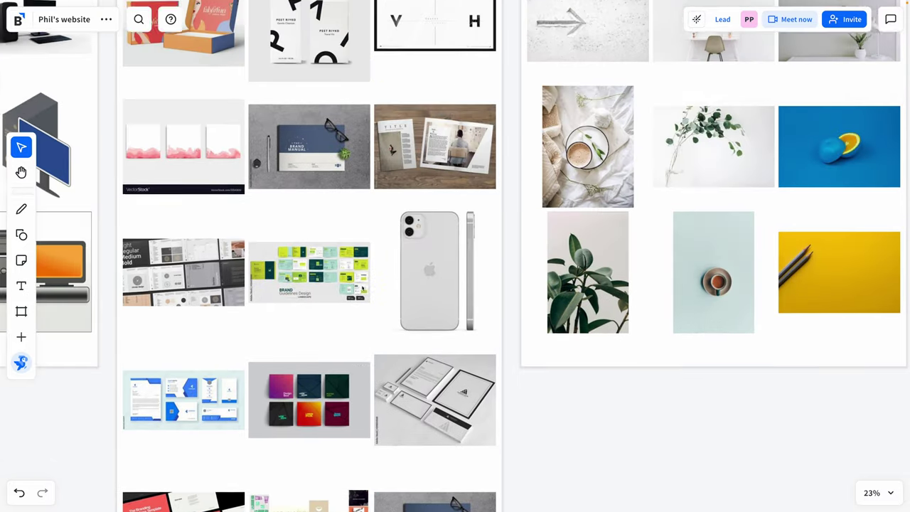
pyautogui.hscroll(2, 363, 288)
pyautogui.scroll(4, 362, 287)
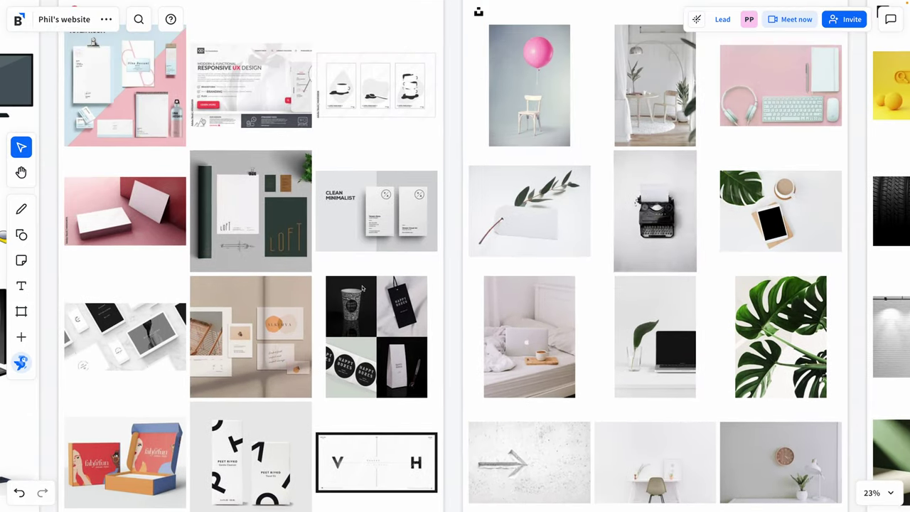
pyautogui.hscroll(15, 365, 287)
pyautogui.scroll(-2, 365, 287)
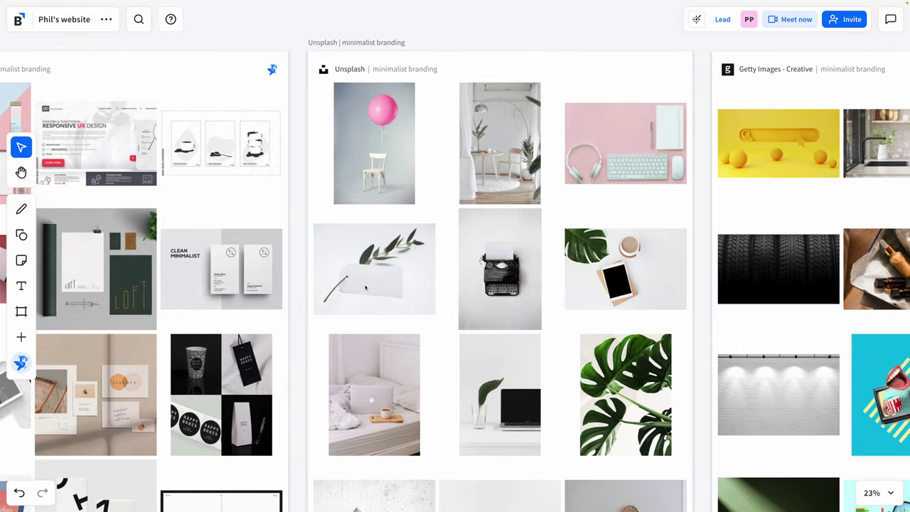
pyautogui.scroll(-6, 379, 290)
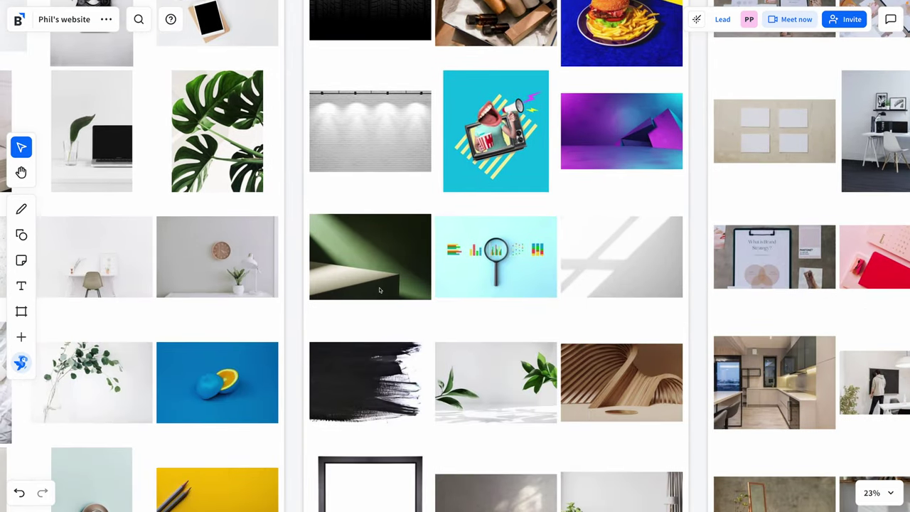
pyautogui.hscroll(5, 379, 290)
pyautogui.scroll(-4, 379, 290)
pyautogui.scroll(-2, 381, 290)
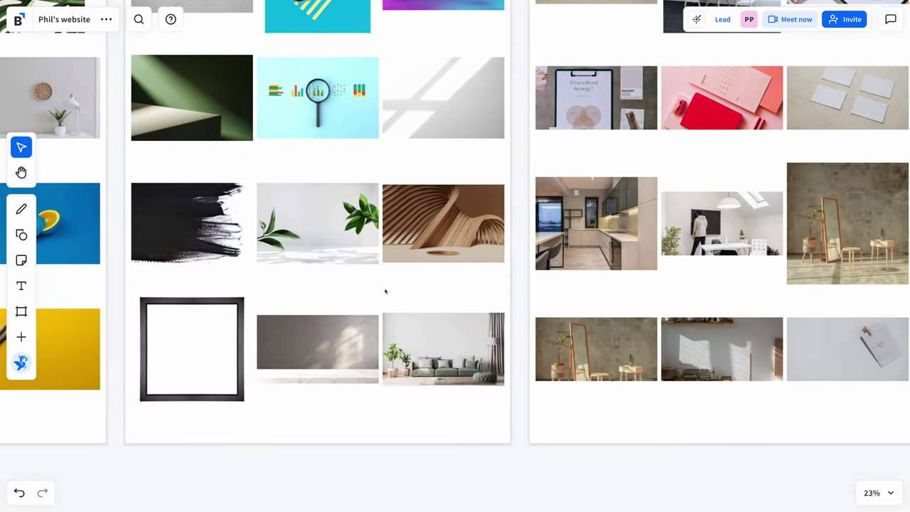
# - View the curved wooden structure image from the Getty Images board in full-screen presentation
pyautogui.click(454, 225)
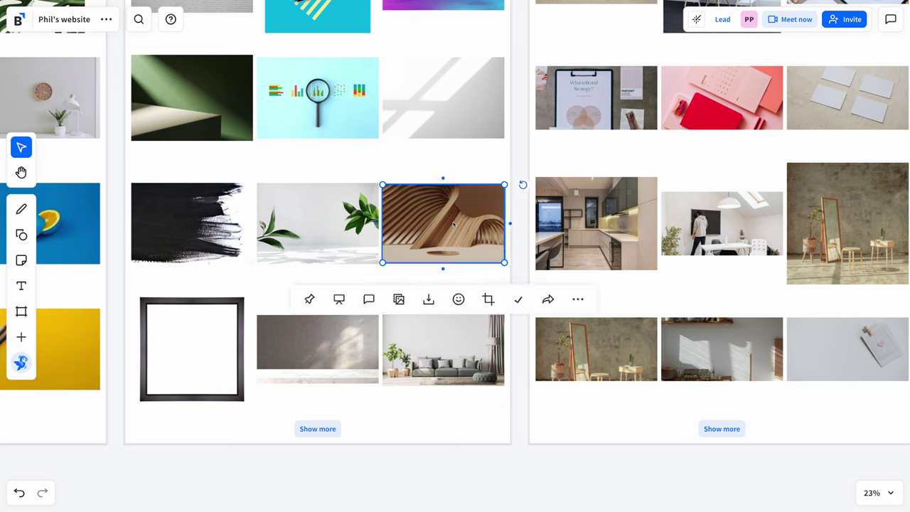
pyautogui.click(342, 302)
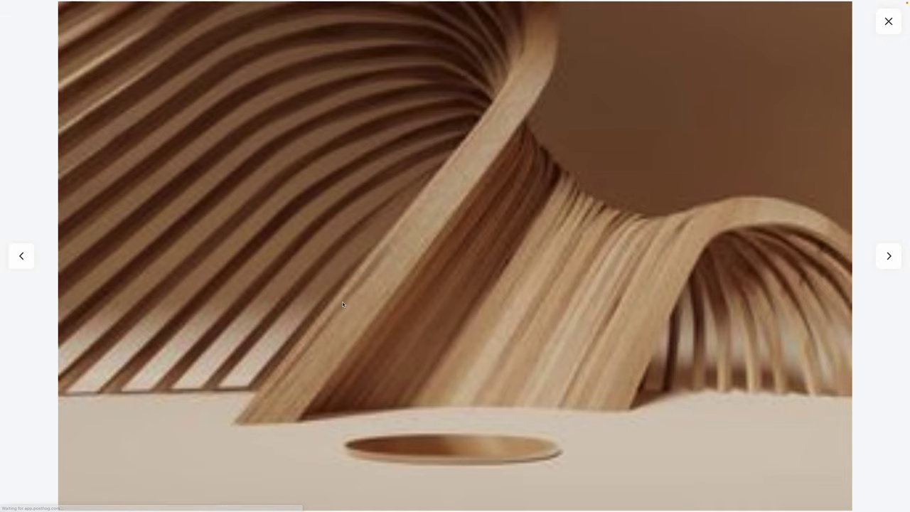
# - Close the full-screen view and generate an Unsplash board of images similar to the curved wooden structure
pyautogui.click(888, 22)
pyautogui.click(401, 302)
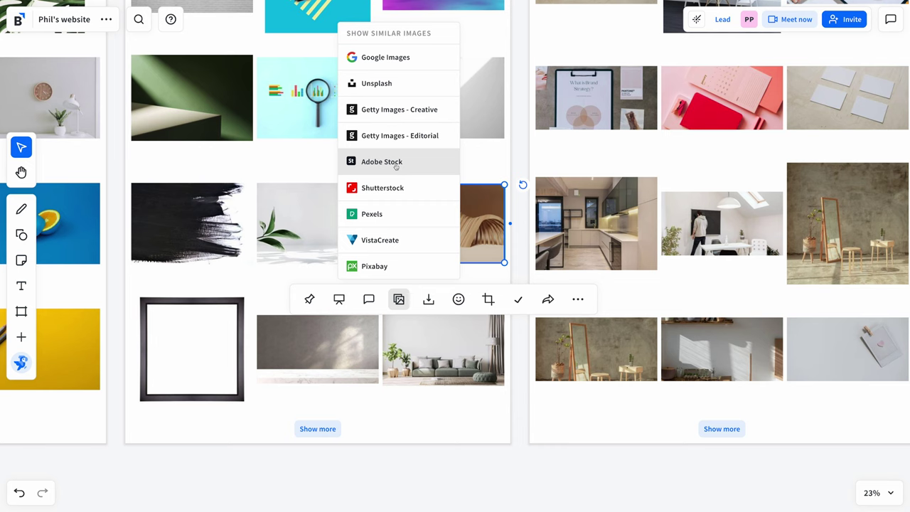
pyautogui.click(390, 91)
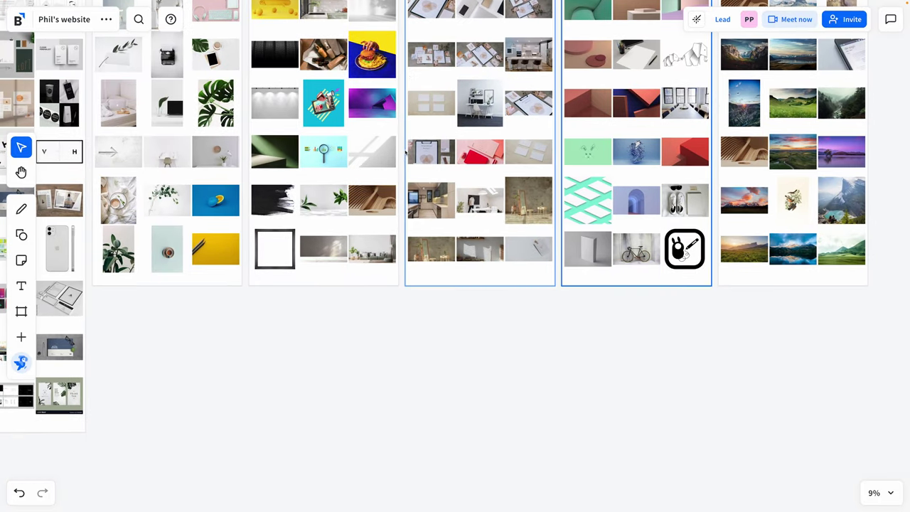
# - Load more Getty Images results and place the pink discs, green plant niche and marble podium images on the empty canvas
pyautogui.click(331, 271)
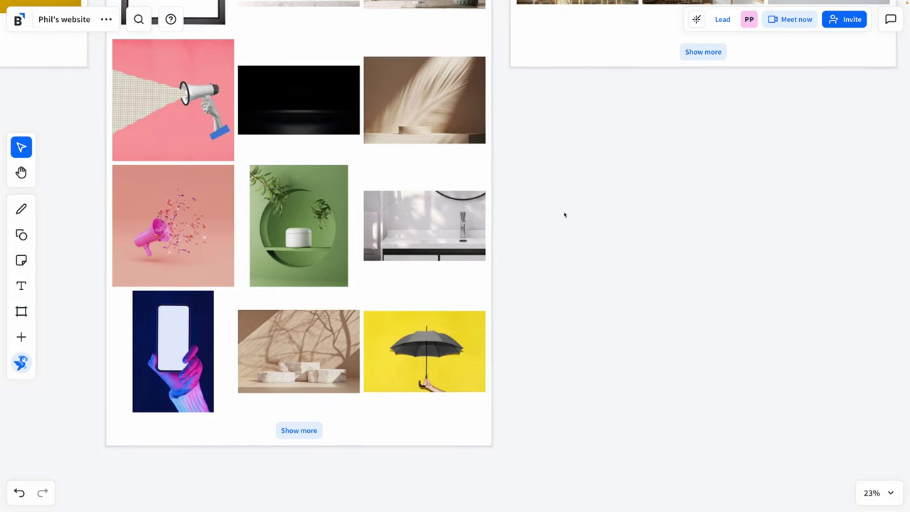
pyautogui.moveTo(455, 246); pyautogui.dragTo(623, 224)
pyautogui.moveTo(347, 249); pyautogui.dragTo(575, 339)
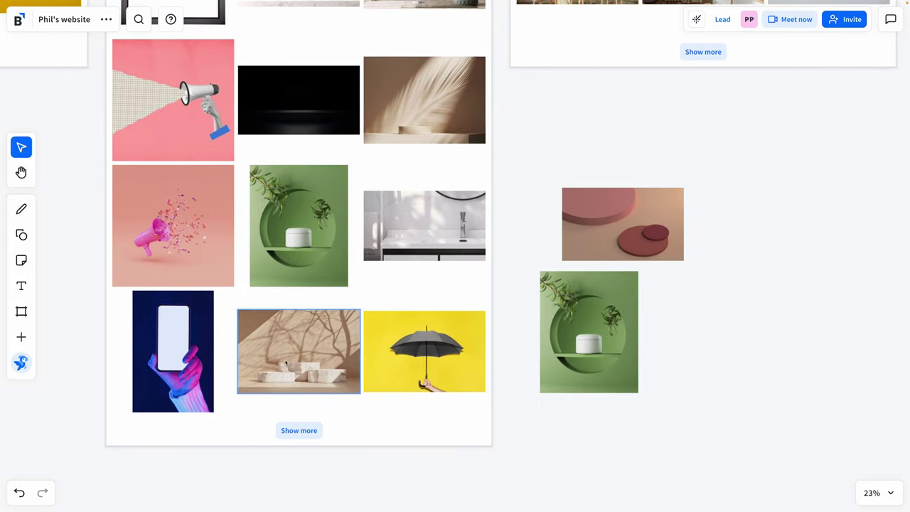
pyautogui.moveTo(299, 352); pyautogui.dragTo(474, 266)
# - Move the smart grid beside the three loose images below the image boards
pyautogui.scroll(-10, 498, 285)
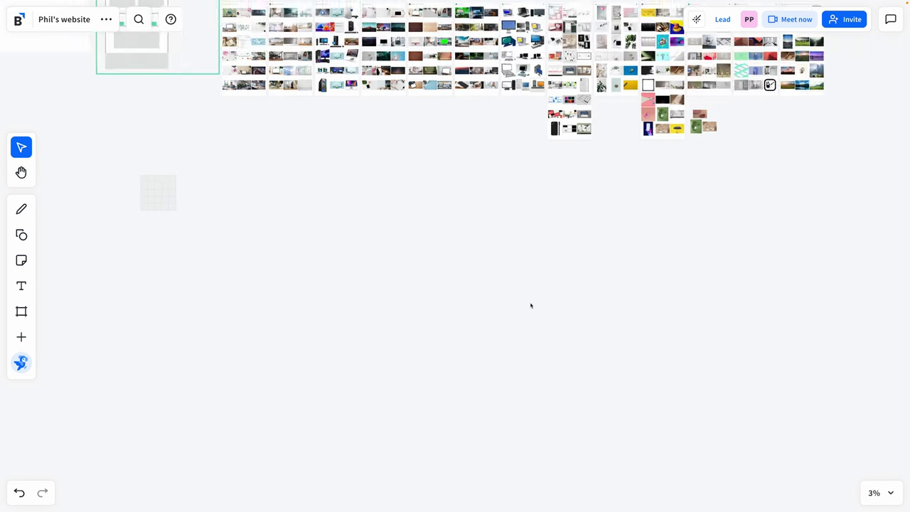
pyautogui.moveTo(224, 224); pyautogui.dragTo(702, 165)
pyautogui.hscroll(5, 691, 242)
pyautogui.scroll(10, 644, 302)
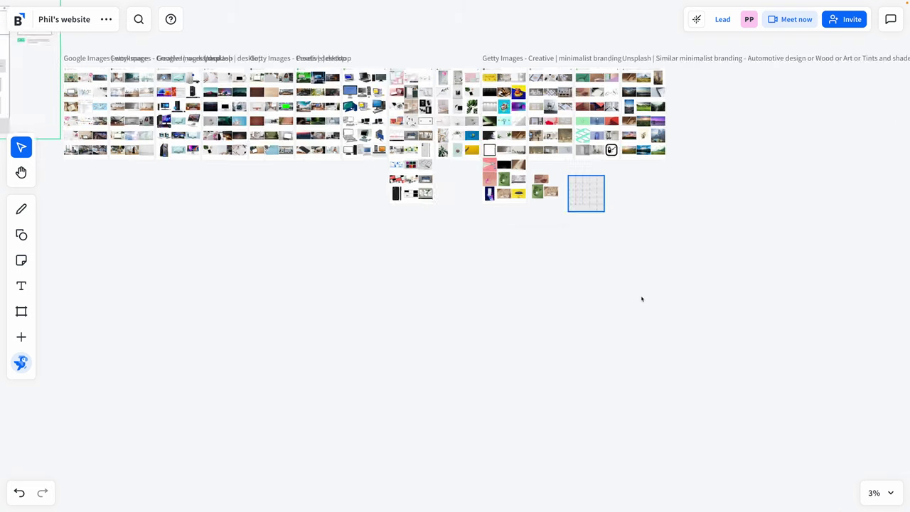
# - Arrange the pink discs, marble podium and green plant niche images in the first row of the smart grid
pyautogui.moveTo(285, 152); pyautogui.dragTo(516, 156)
pyautogui.moveTo(349, 227); pyautogui.dragTo(565, 157)
pyautogui.moveTo(292, 211); pyautogui.dragTo(585, 158)
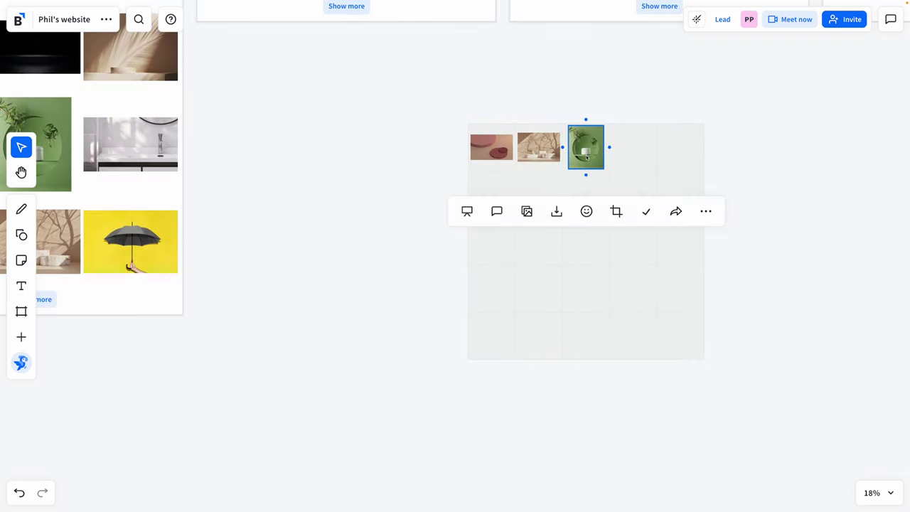
# - Add the bathroom sink image to the first cell of the smart grid's second row
pyautogui.hscroll(3, 213, 237)
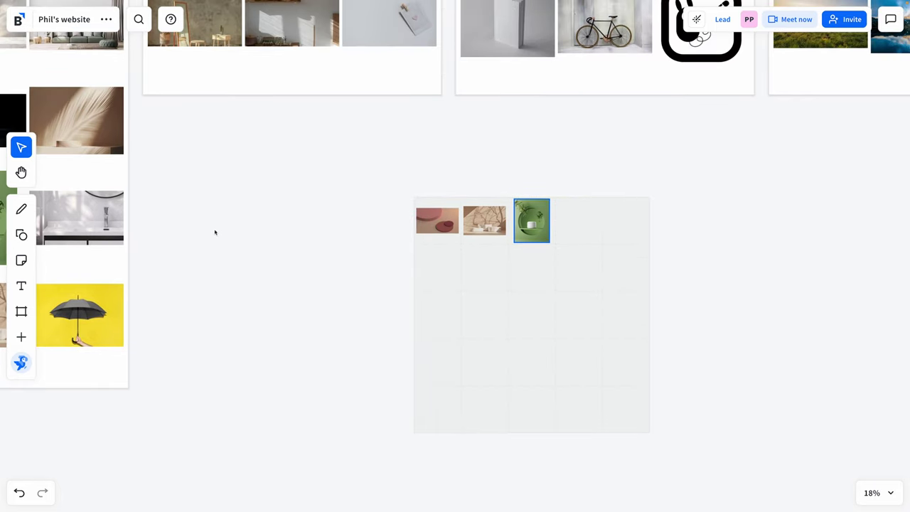
pyautogui.scroll(6, 455, 242)
pyautogui.scroll(4, 590, 246)
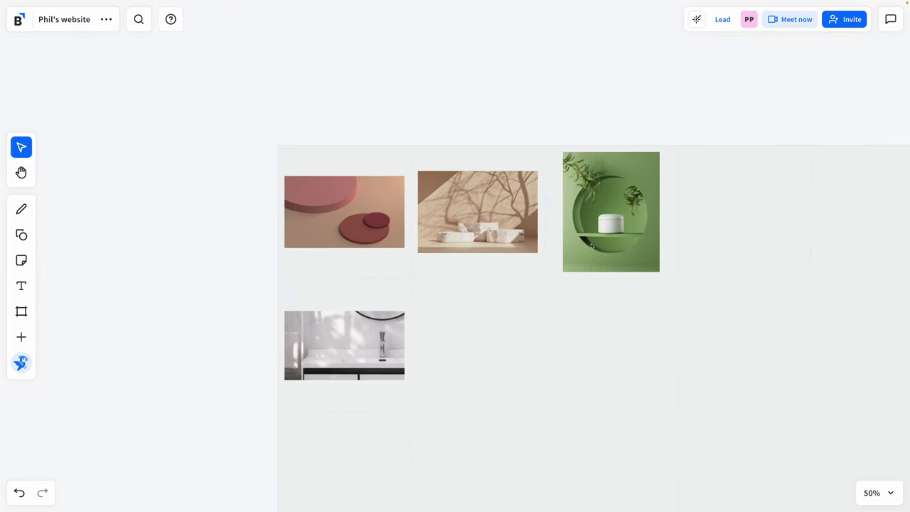
pyautogui.scroll(-1, 595, 304)
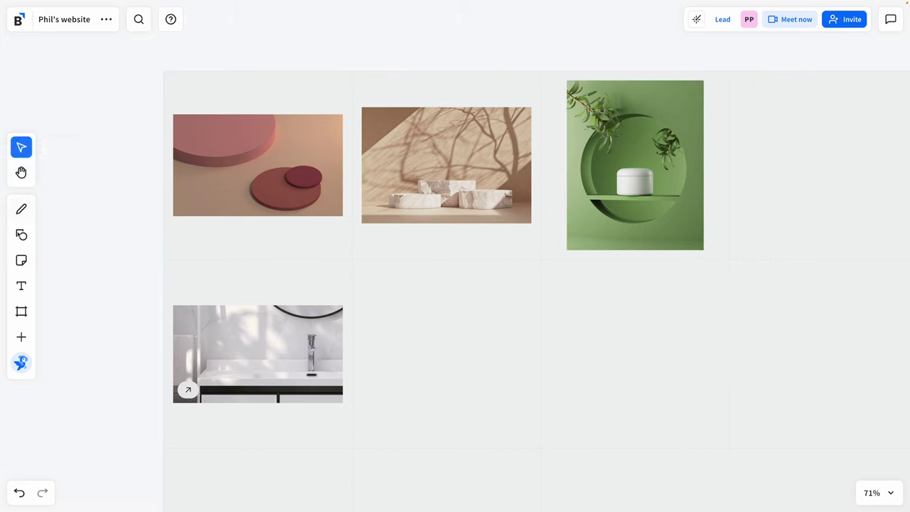
# - Add the text "Describe the mood board" in the smart grid's second row, below the marble podium and green plant images
pyautogui.click(22, 287)
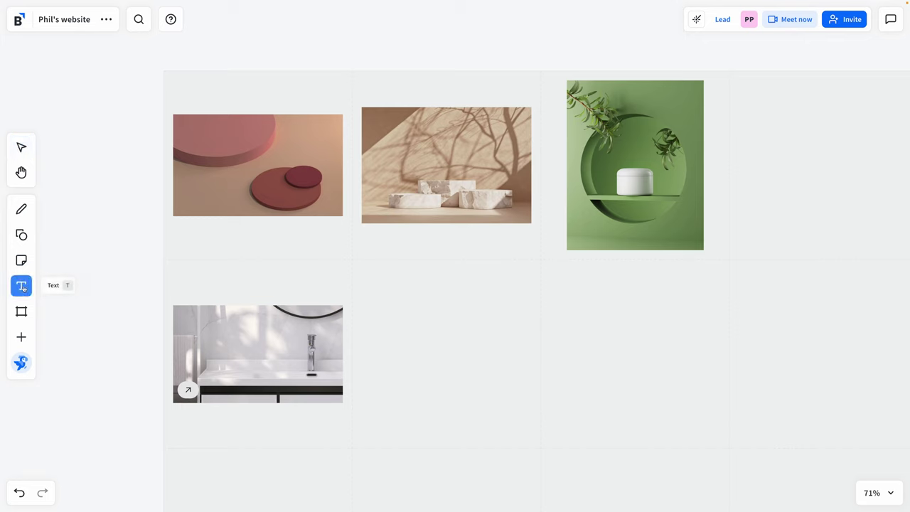
pyautogui.click(454, 305)
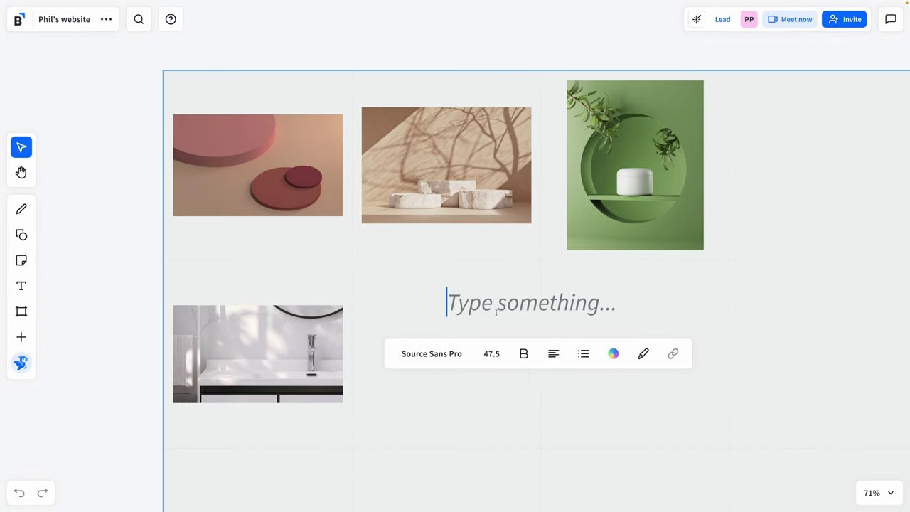
pyautogui.write('Describe ')
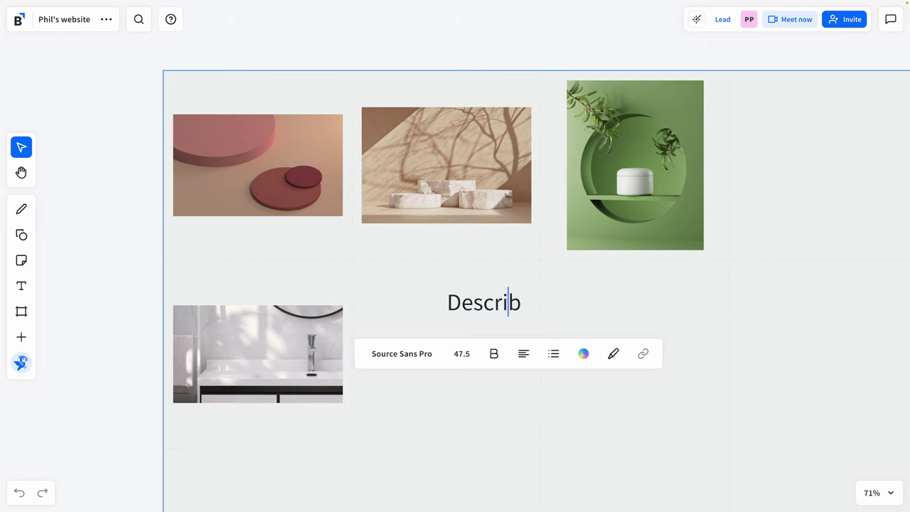
pyautogui.write('the mood board')
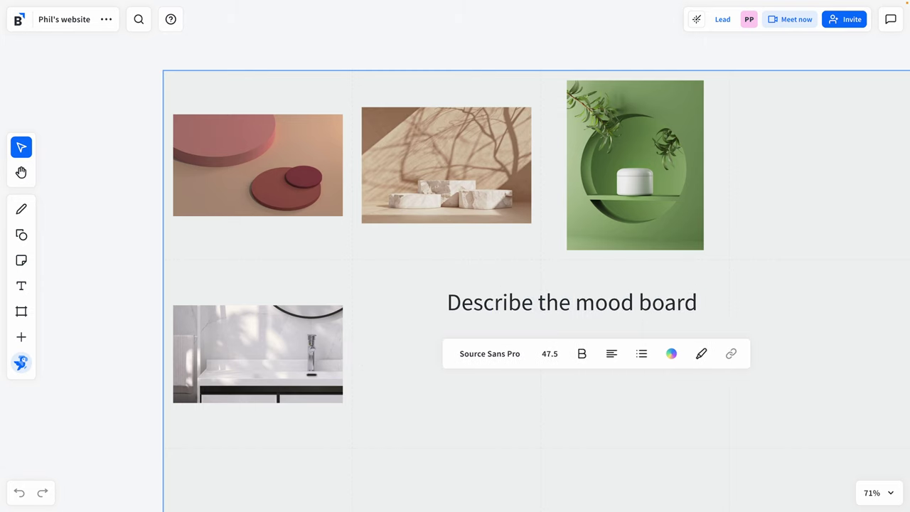
pyautogui.press('Escape')
# - Insert a circle beside the bathroom sink image and narrow it into a tall ellipse before the text
pyautogui.click(21, 235)
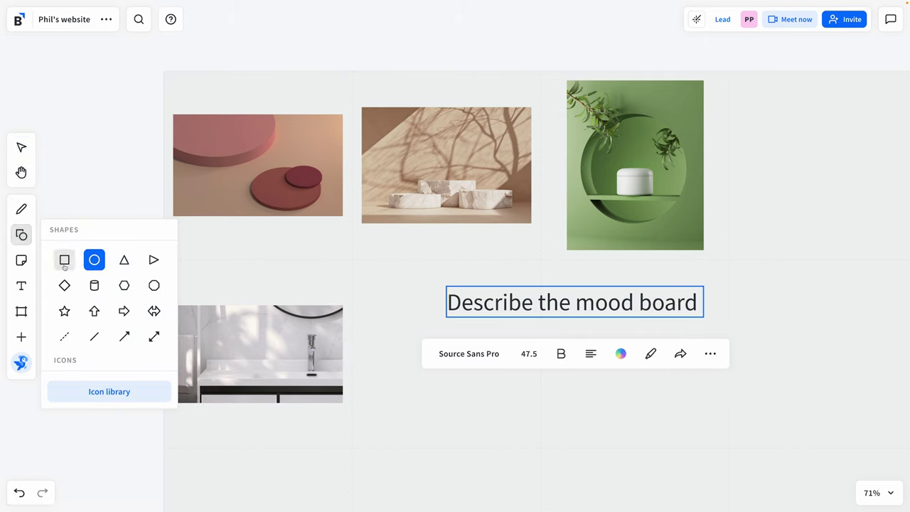
pyautogui.moveTo(95, 260); pyautogui.dragTo(475, 380)
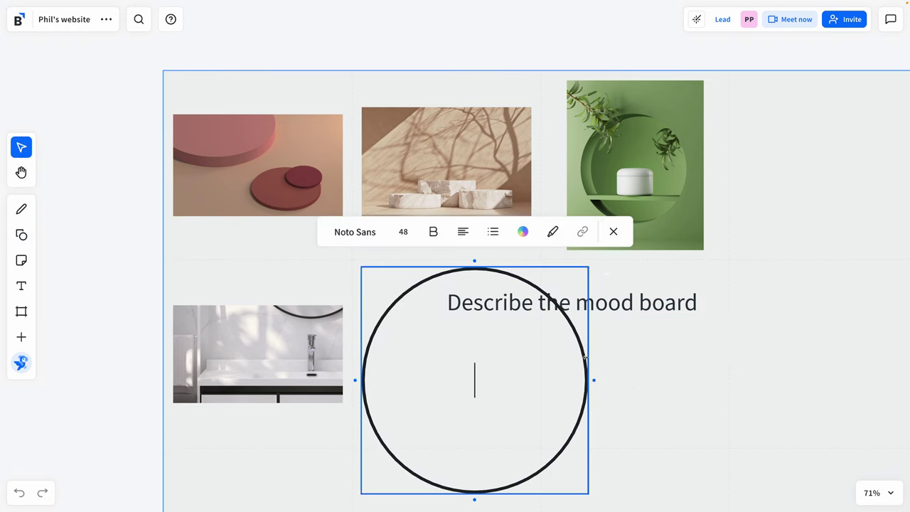
pyautogui.moveTo(587, 356); pyautogui.dragTo(436, 359)
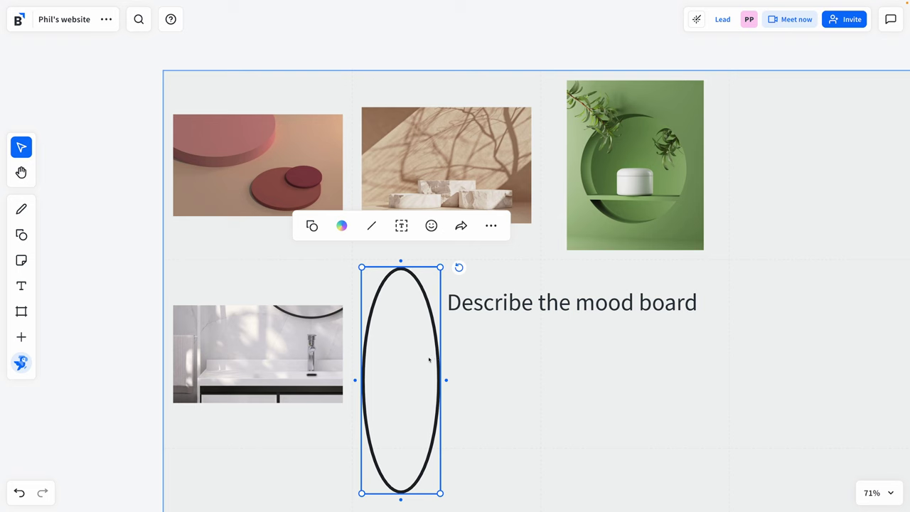
# - Fill the ellipse with the green swatch and open the hex code field for a custom fill colour
pyautogui.click(342, 226)
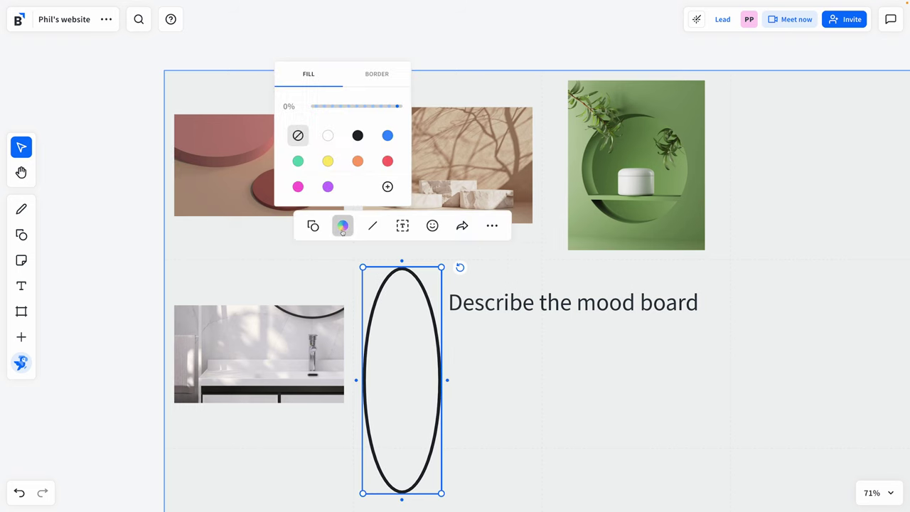
pyautogui.click(298, 161)
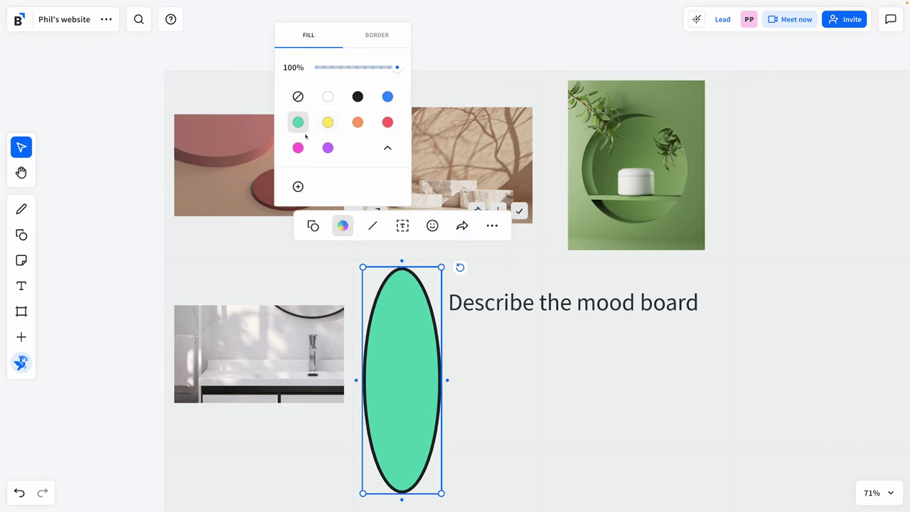
pyautogui.click(298, 186)
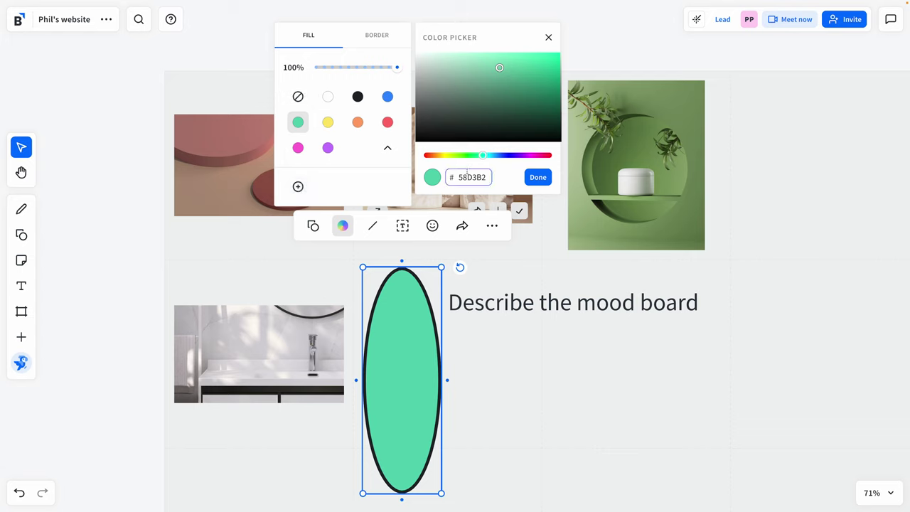
pyautogui.click(475, 181)
# - View the reactions available for the green ellipse and deselect it
pyautogui.click(433, 228)
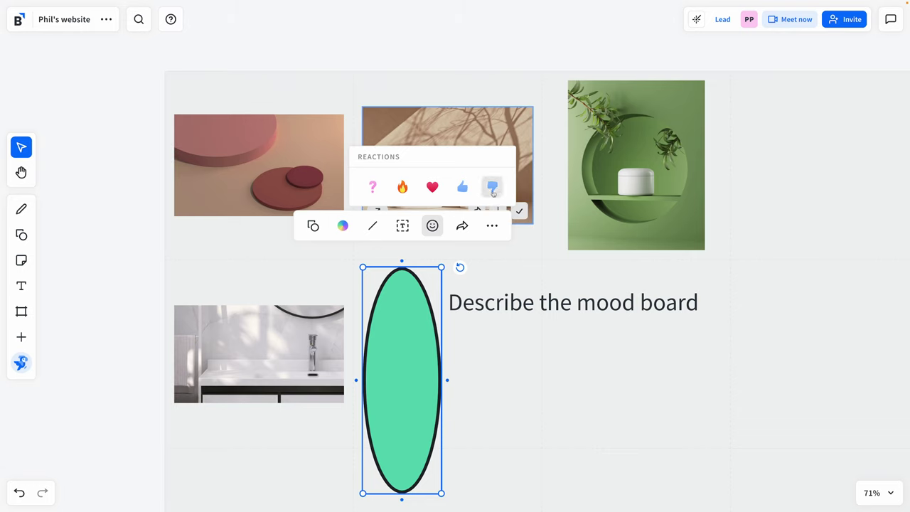
pyautogui.click(484, 262)
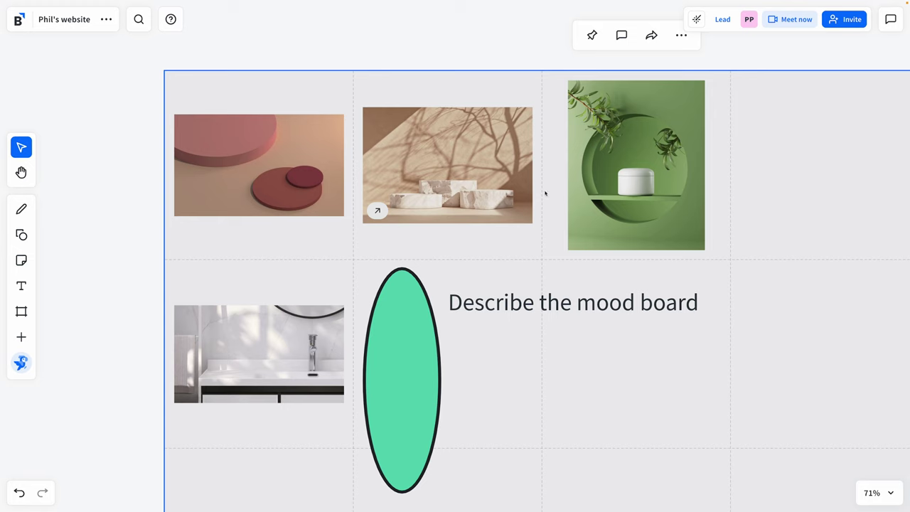
pyautogui.hscroll(3, 546, 193)
pyautogui.hscroll(-2, 580, 198)
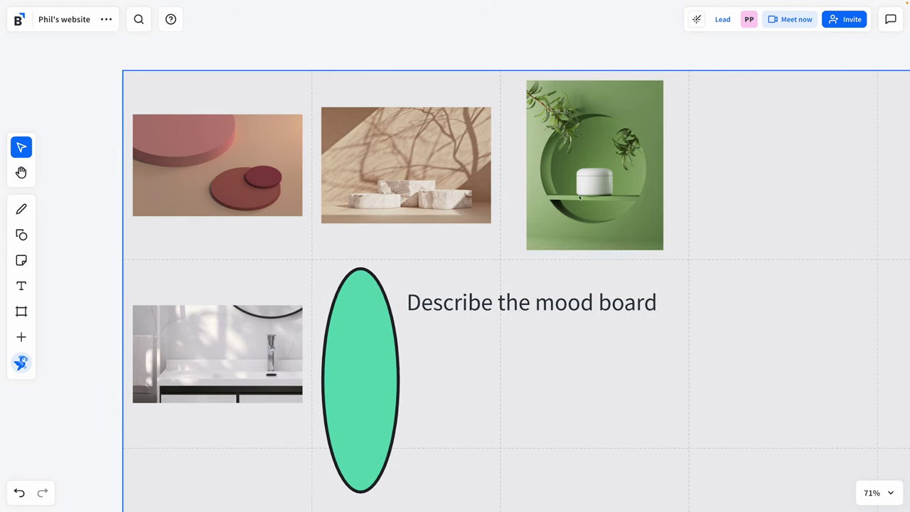
# - Start a meeting from the workspace and view its meeting information
pyautogui.click(796, 20)
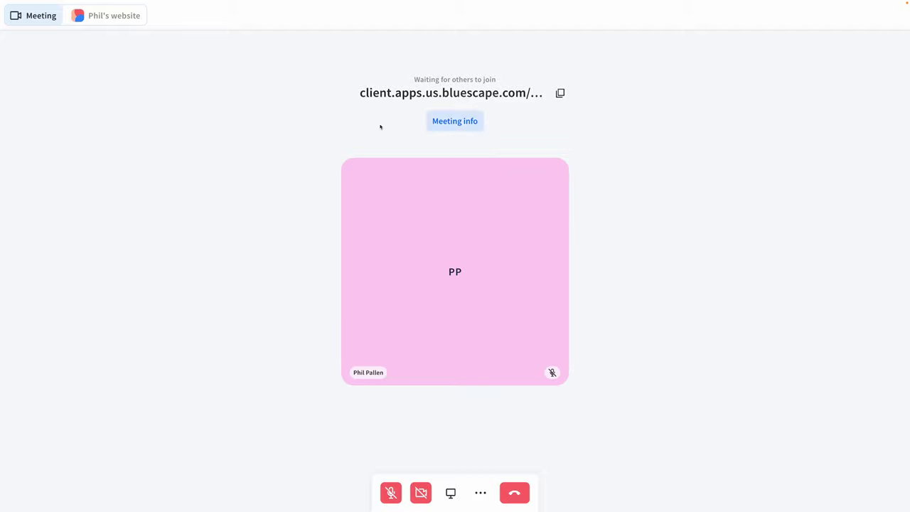
pyautogui.click(455, 123)
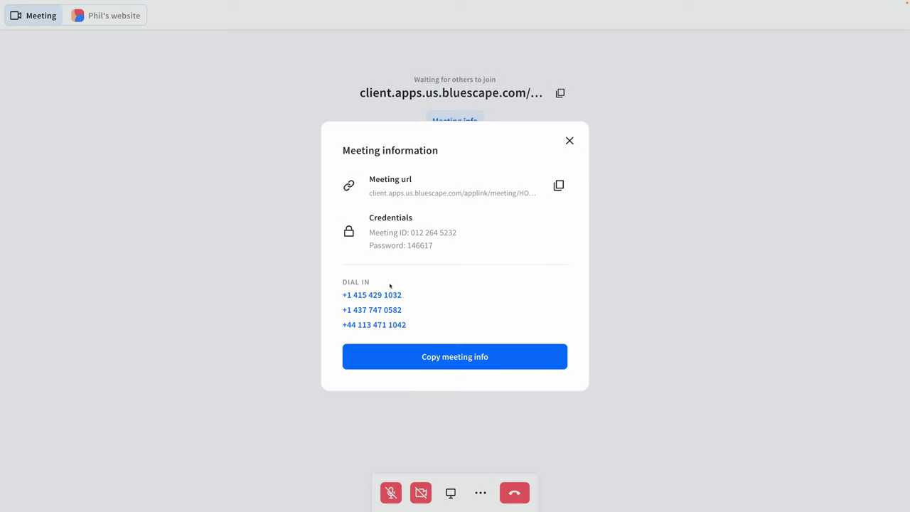
pyautogui.click(567, 141)
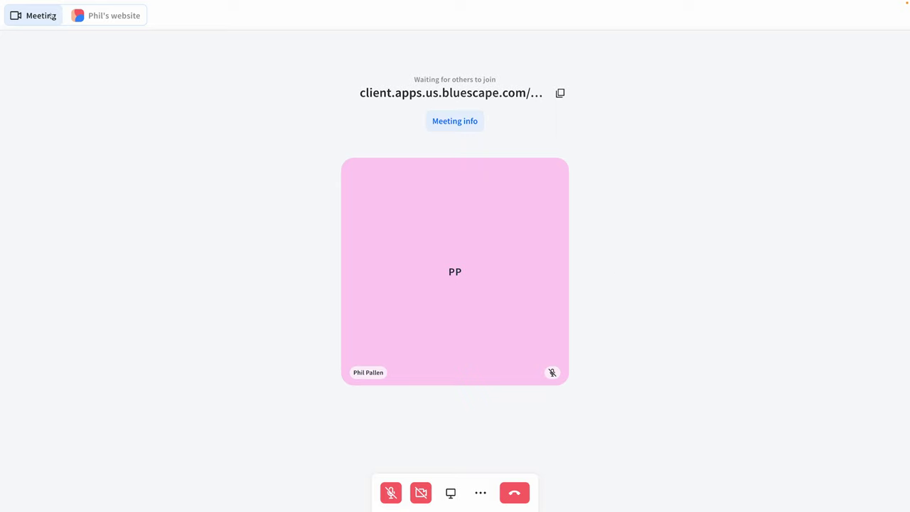
# - In the workspace, move the floating meeting video beside the green plant image and close the Popsync image search
pyautogui.click(112, 19)
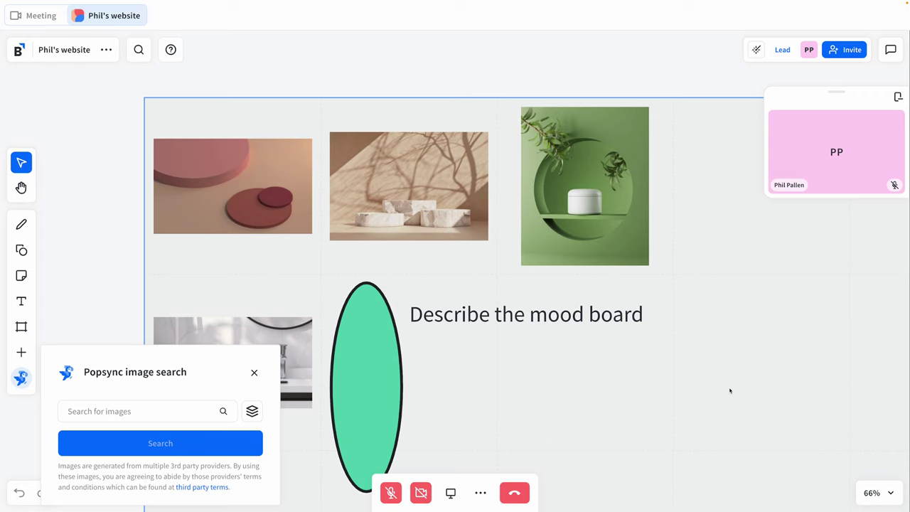
pyautogui.moveTo(797, 92); pyautogui.dragTo(726, 95)
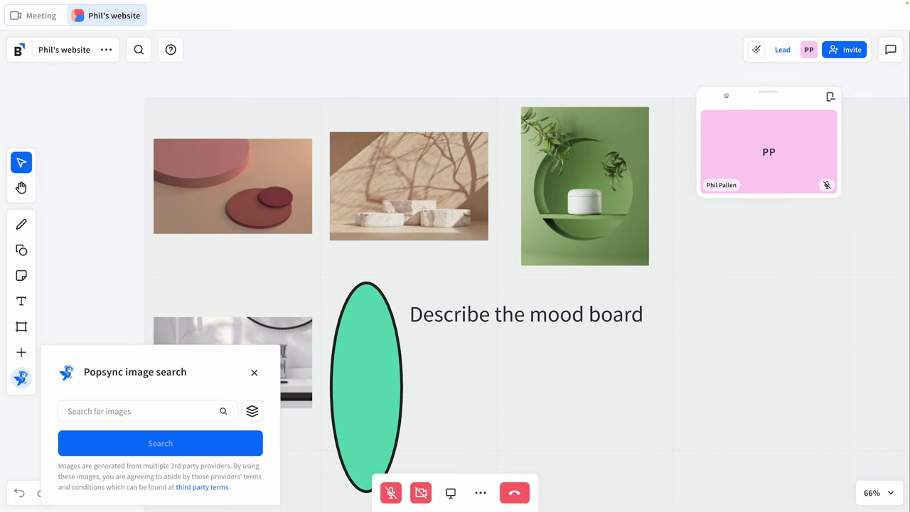
pyautogui.moveTo(274, 220)
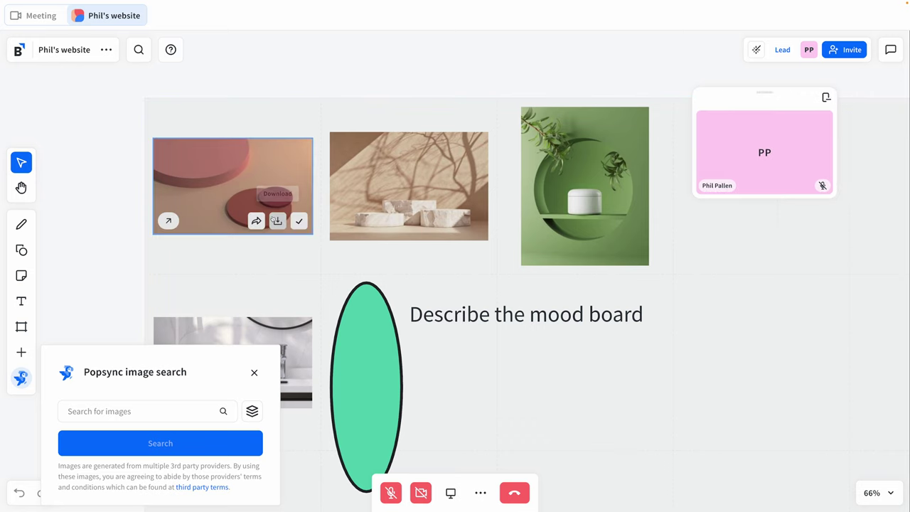
pyautogui.click(20, 377)
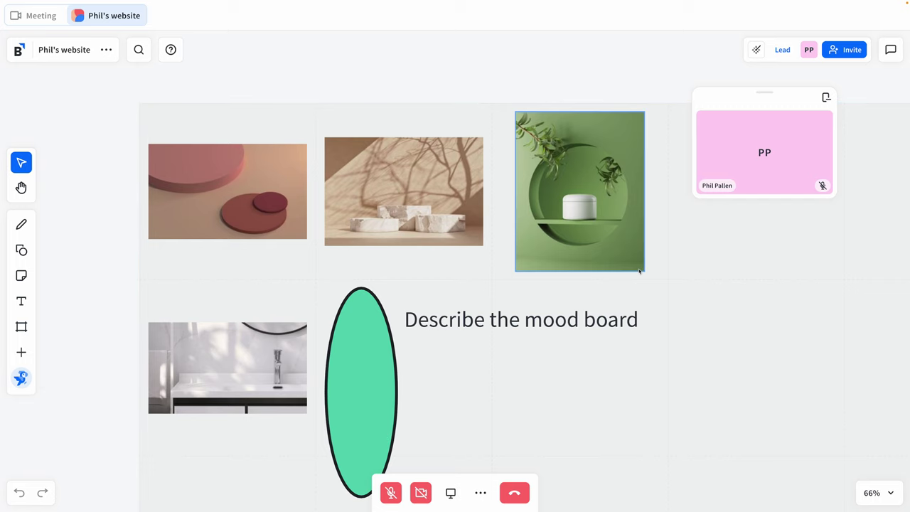